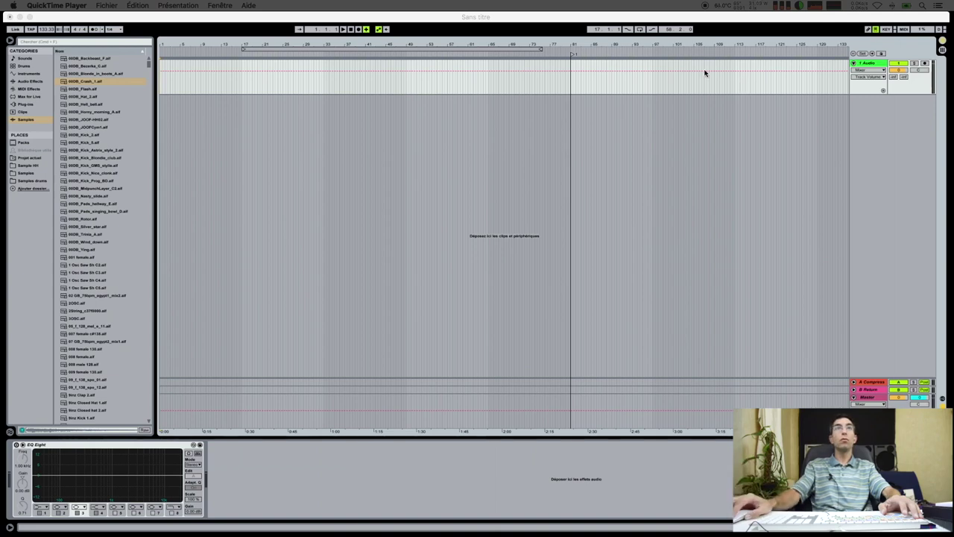
Delete the locator at bar 81 in the arrangement.
click(572, 57)
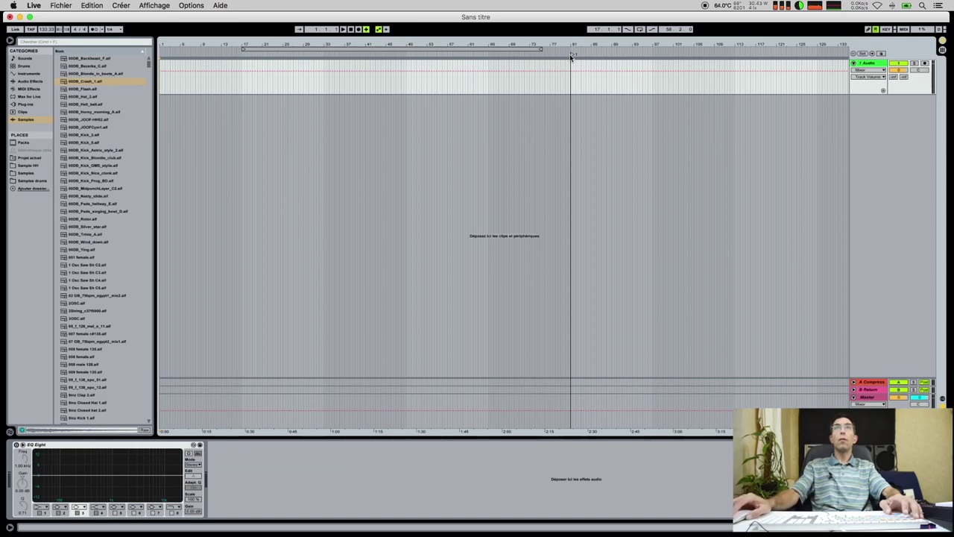
right_click(572, 57)
click(586, 77)
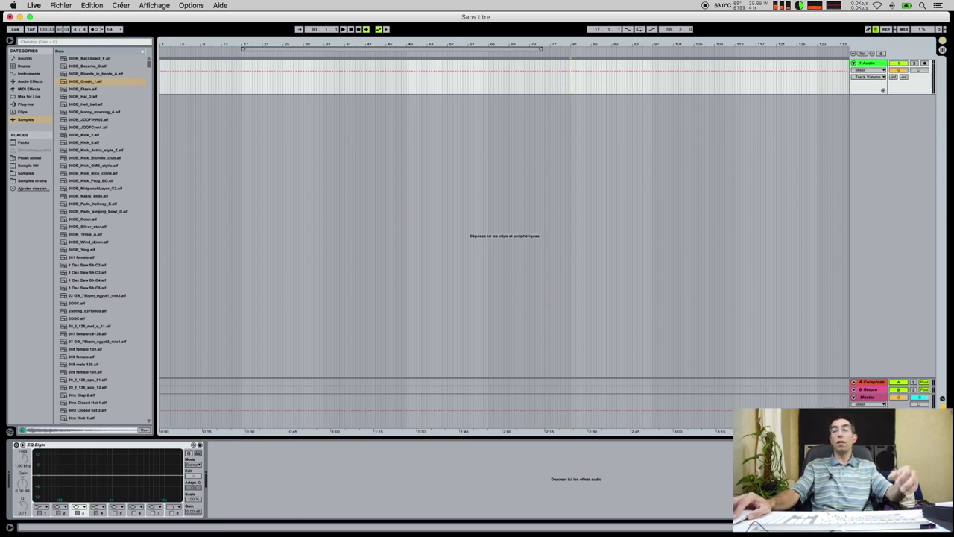
Import the Dj Tools1 audio file onto the first audio track and align the clip's start with bar 1.
drag(953, 186, 169, 82)
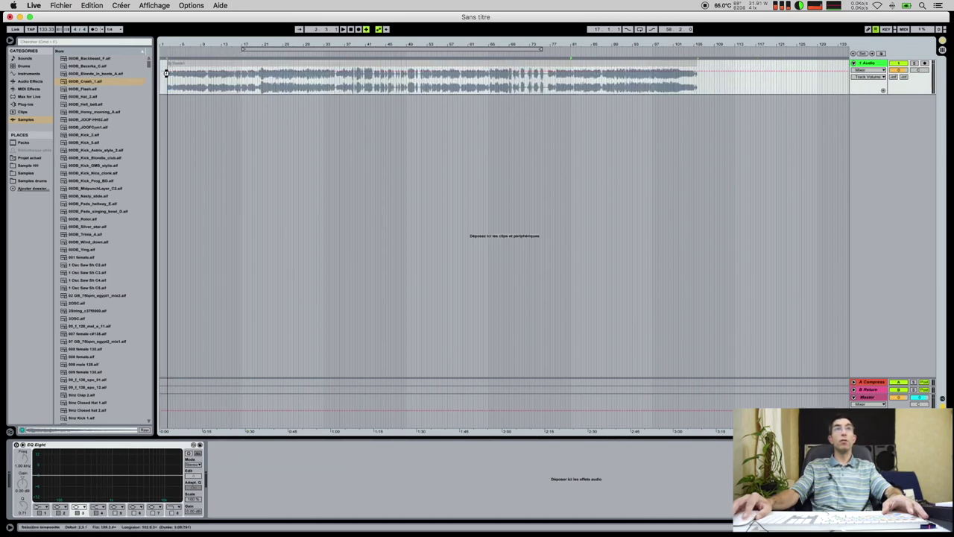
click(308, 67)
click(302, 63)
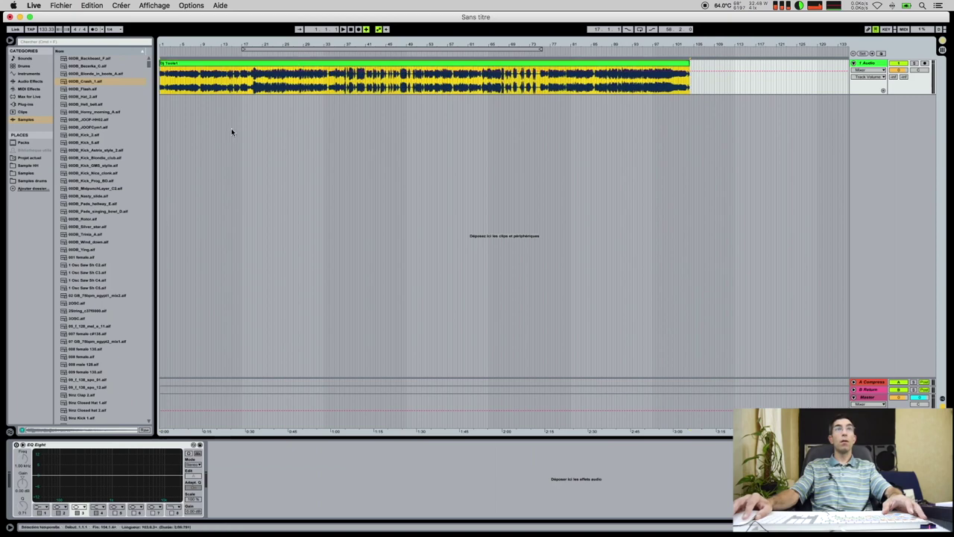
Change the project tempo to 120 BPM and restore it to 133.33 BPM.
drag(542, 42, 611, 112)
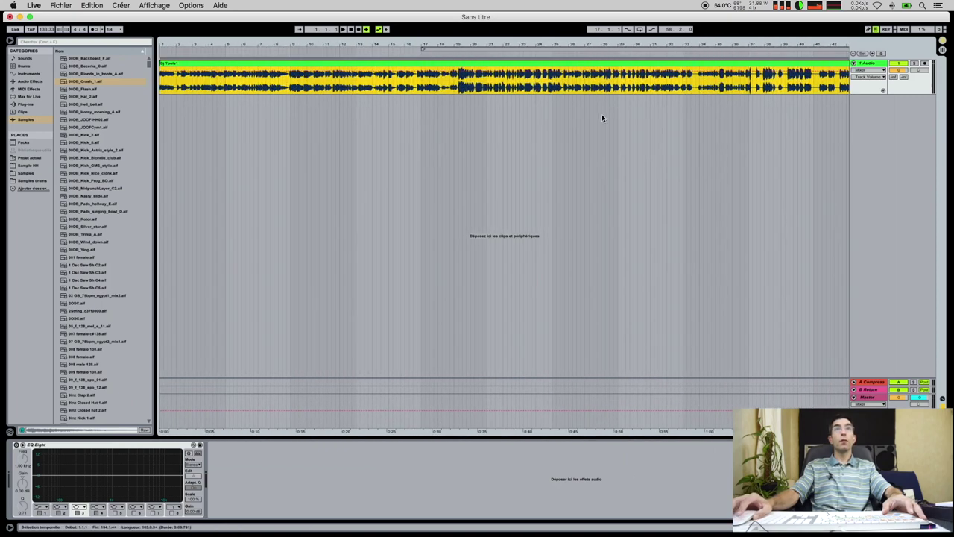
click(44, 30)
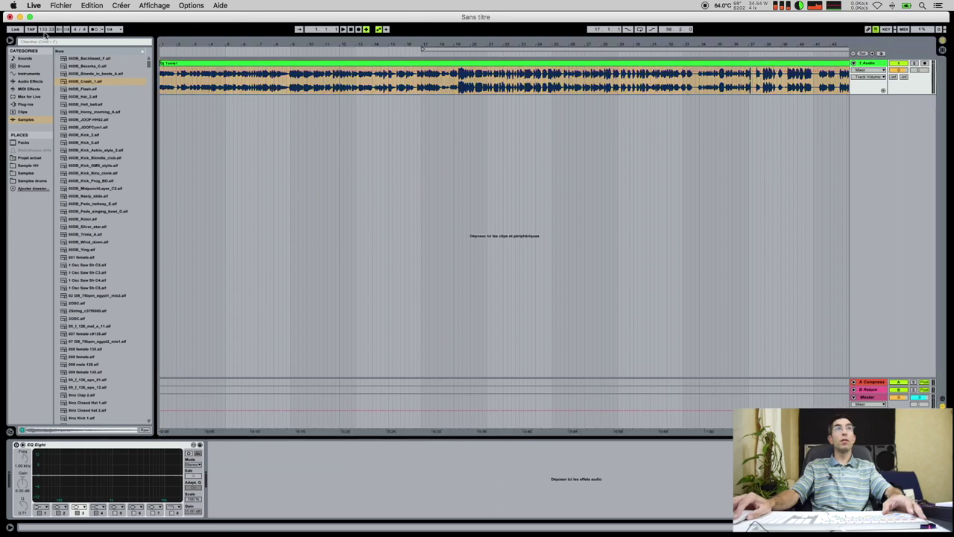
text(133)
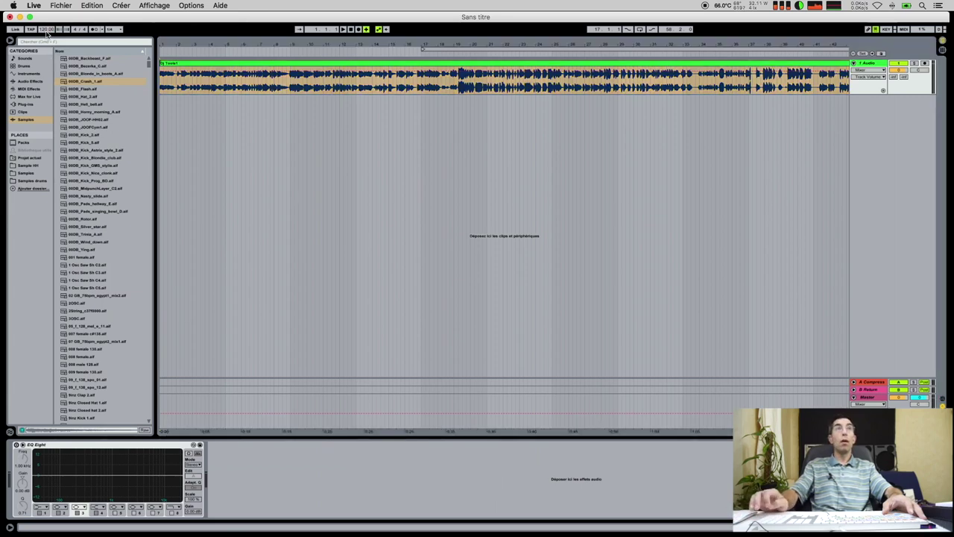
text(133.33)
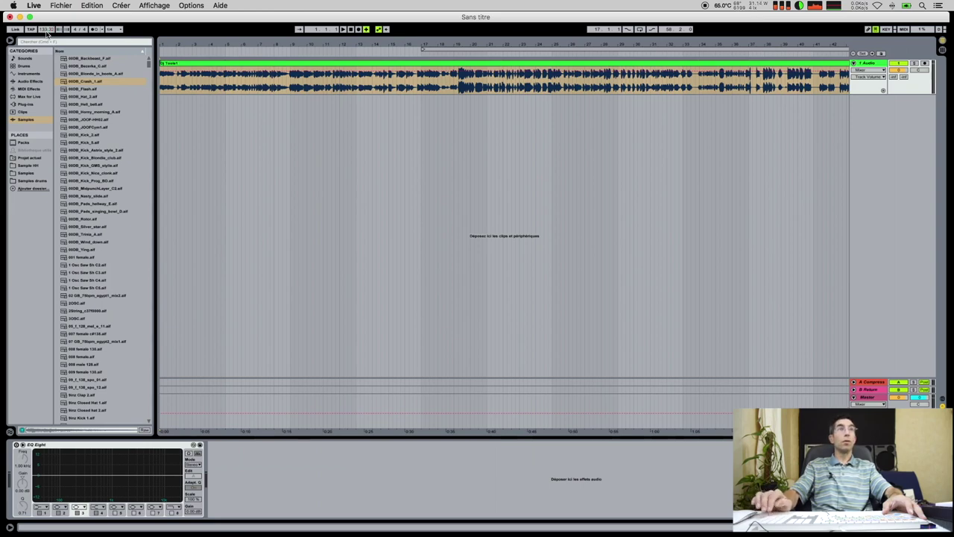
key(Return)
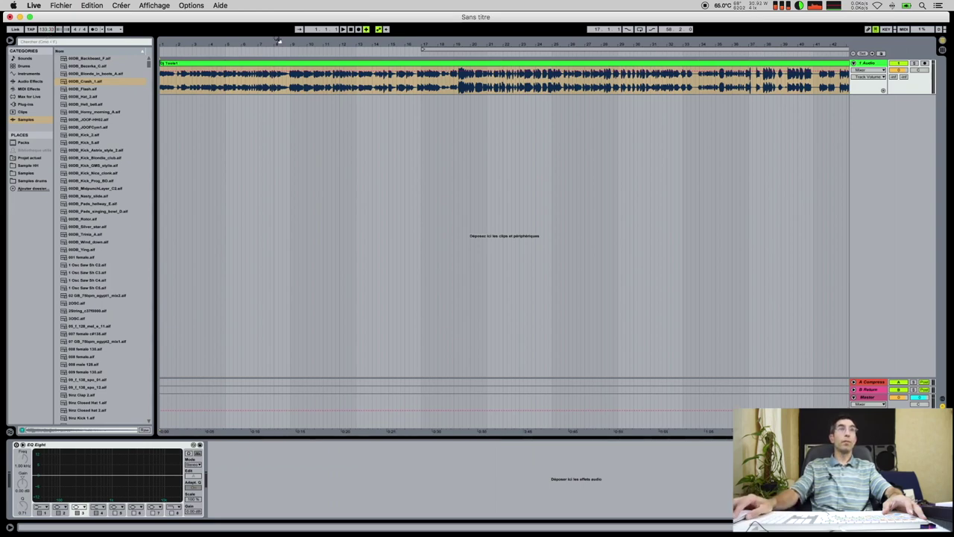
Place the playback start at the beginning of bar 1 and listen to the opening of the clip.
drag(216, 41, 221, 58)
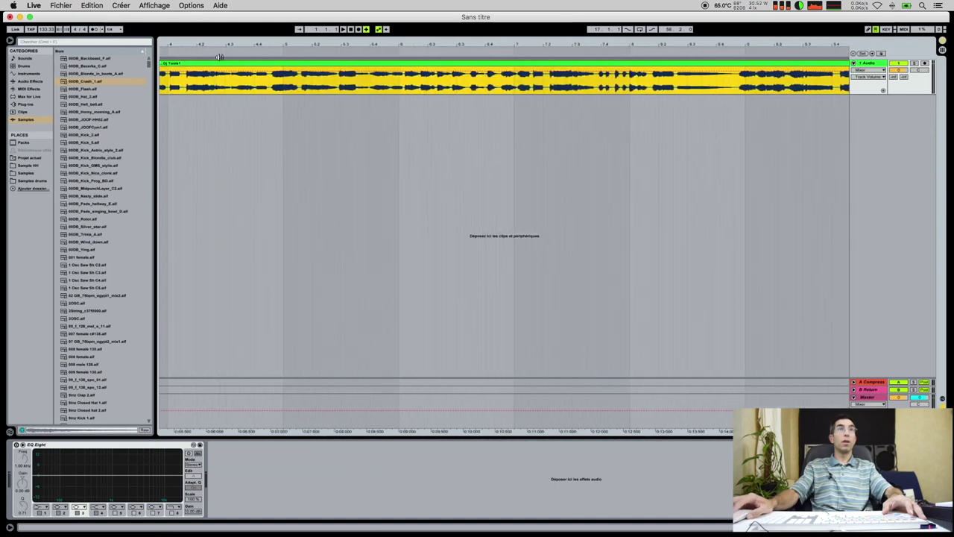
scroll(253, 107, left, 5)
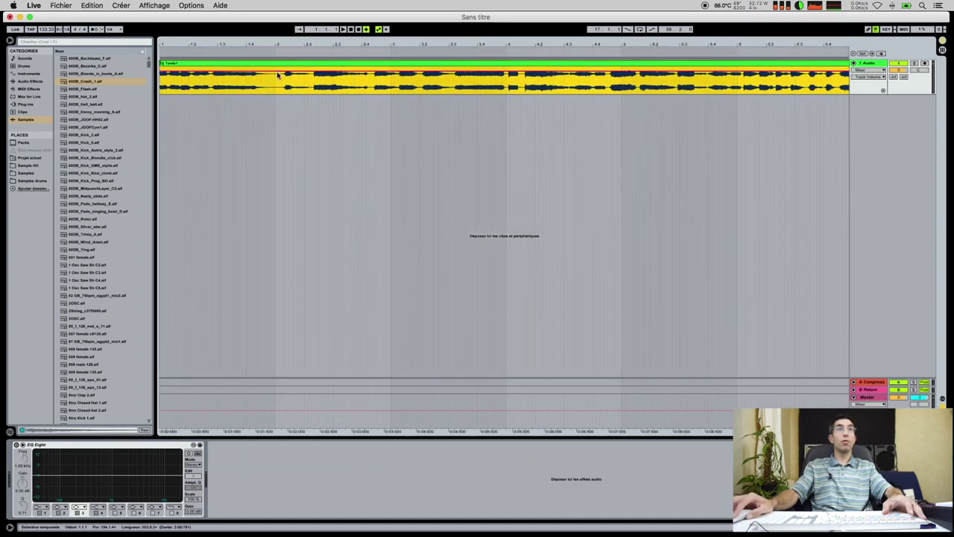
click(275, 84)
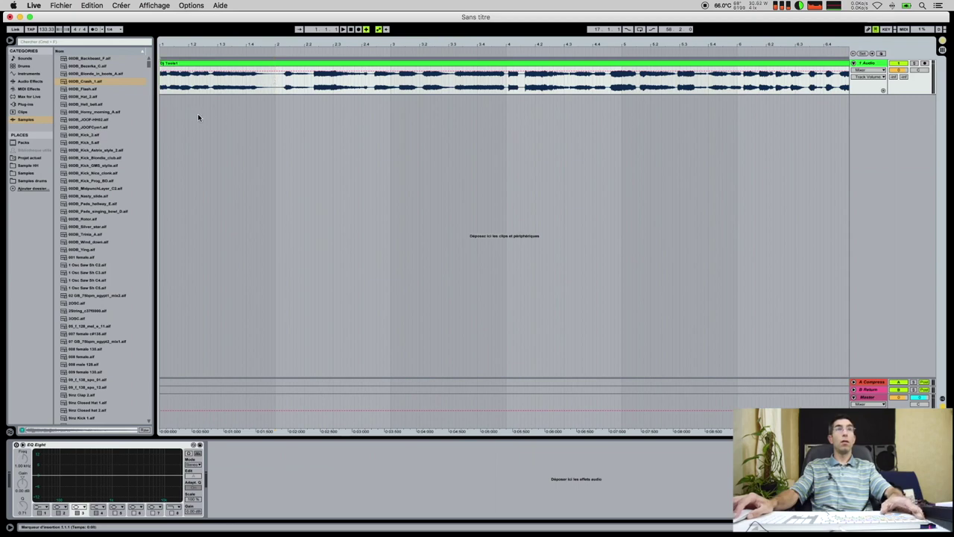
key(Home)
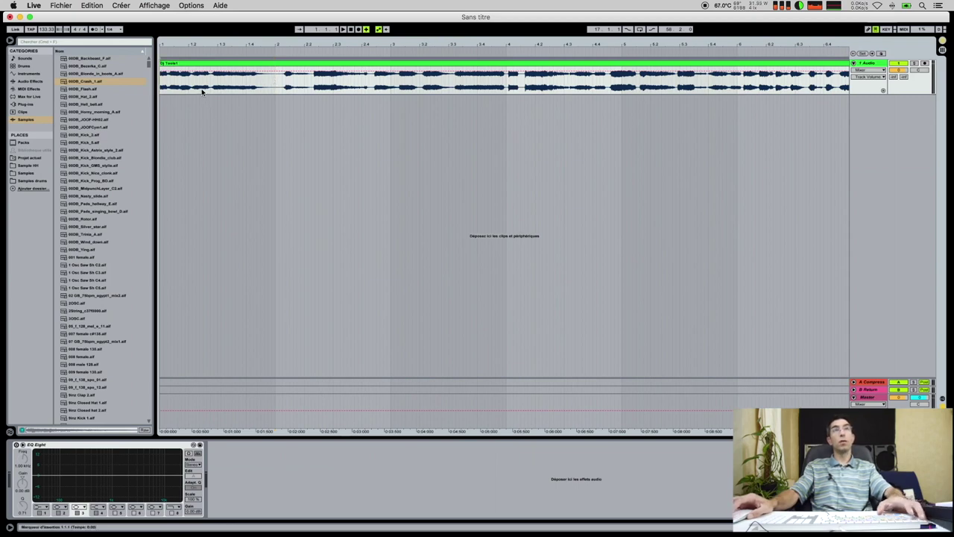
key(space)
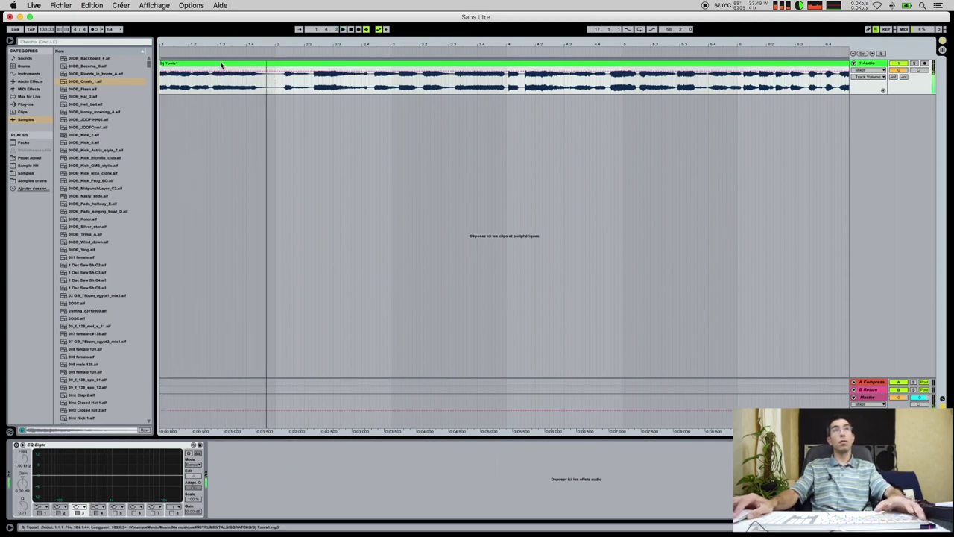
Open the Dj Tools1 clip's sample settings and play the clip from its start up to bar 2.
double_click(220, 63)
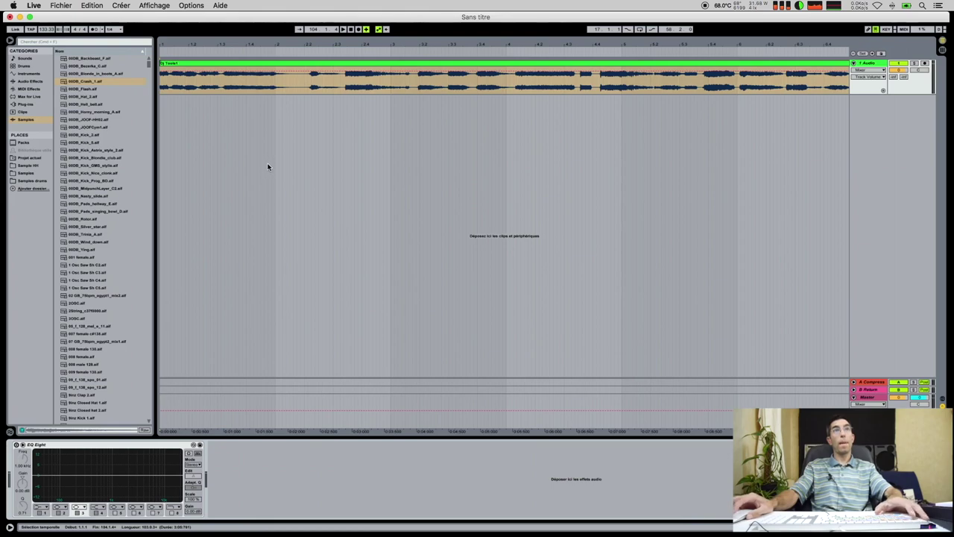
key(space)
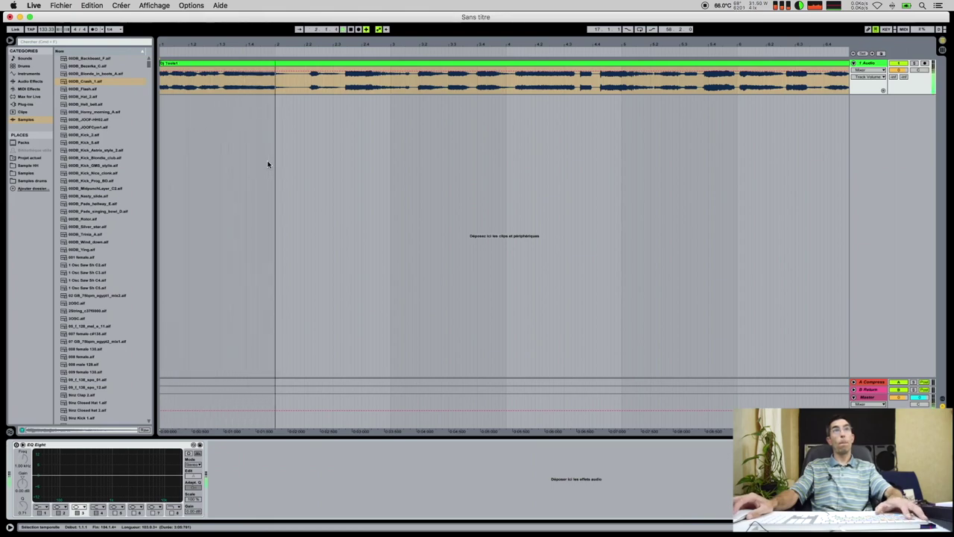
key(space)
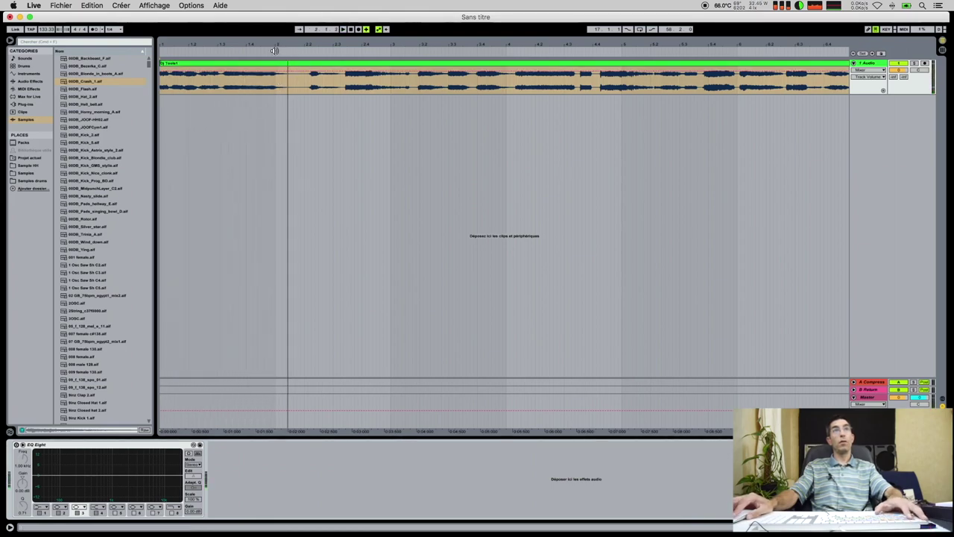
Audition the sound that starts shortly after beat 2.2 and split the clip at its onset.
drag(274, 41, 308, 120)
click(296, 86)
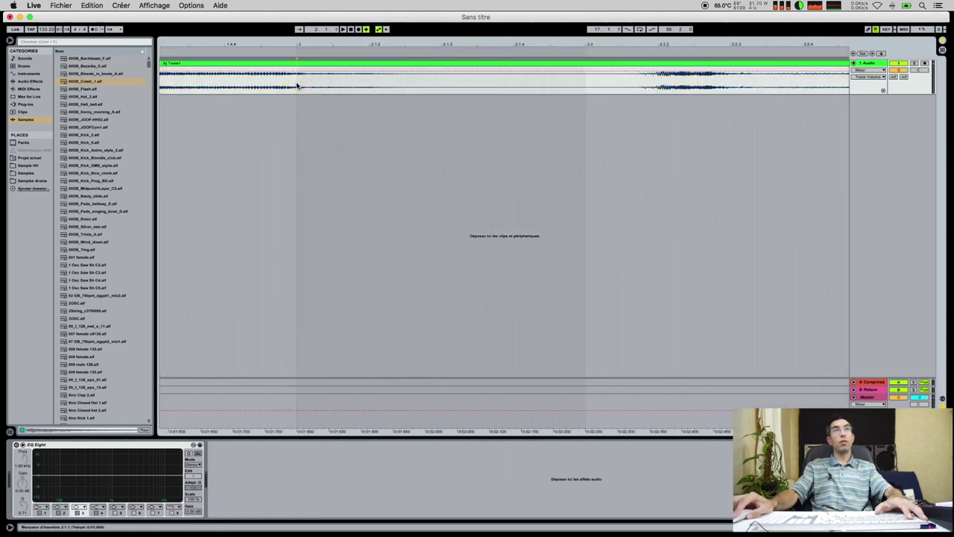
scroll(311, 83, left, 10)
scroll(311, 82, left, 4)
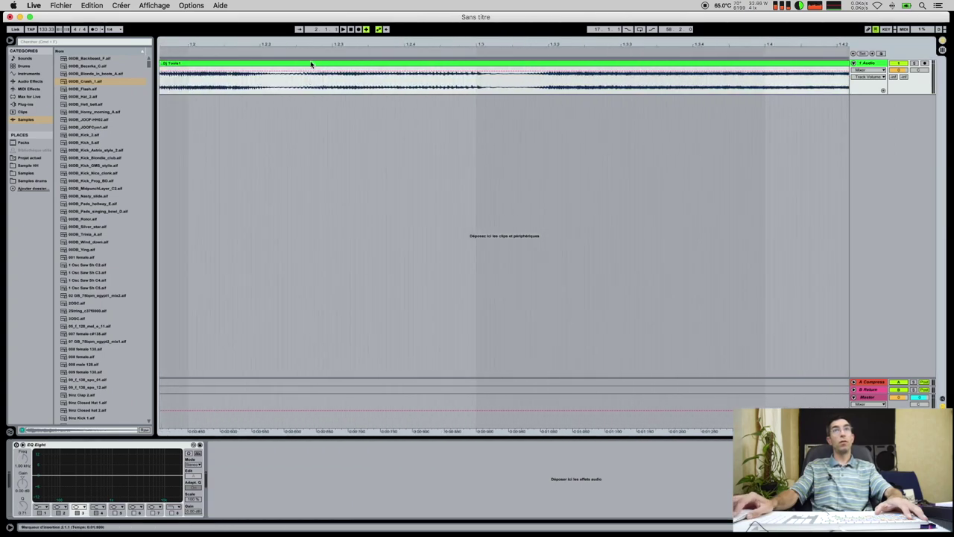
drag(322, 41, 318, 17)
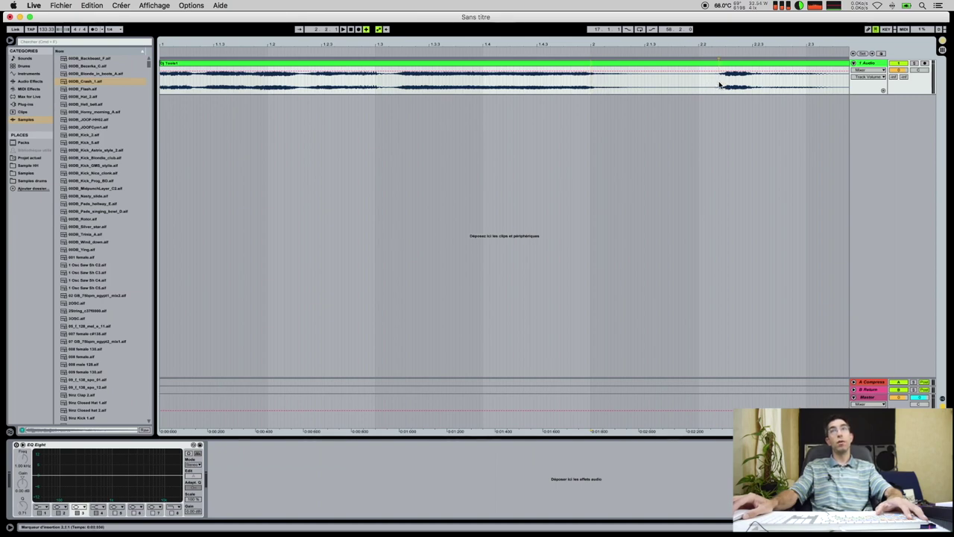
key(space)
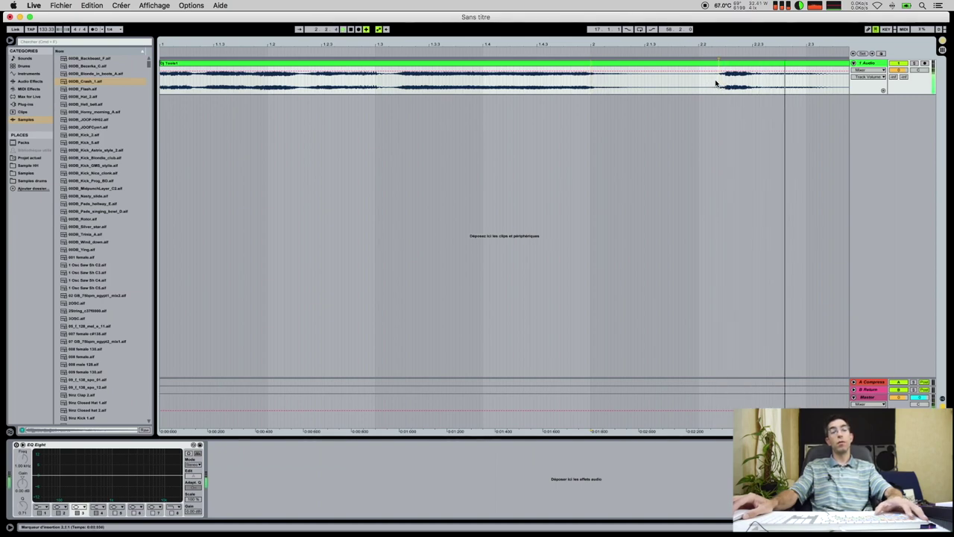
key(space)
key(super+e)
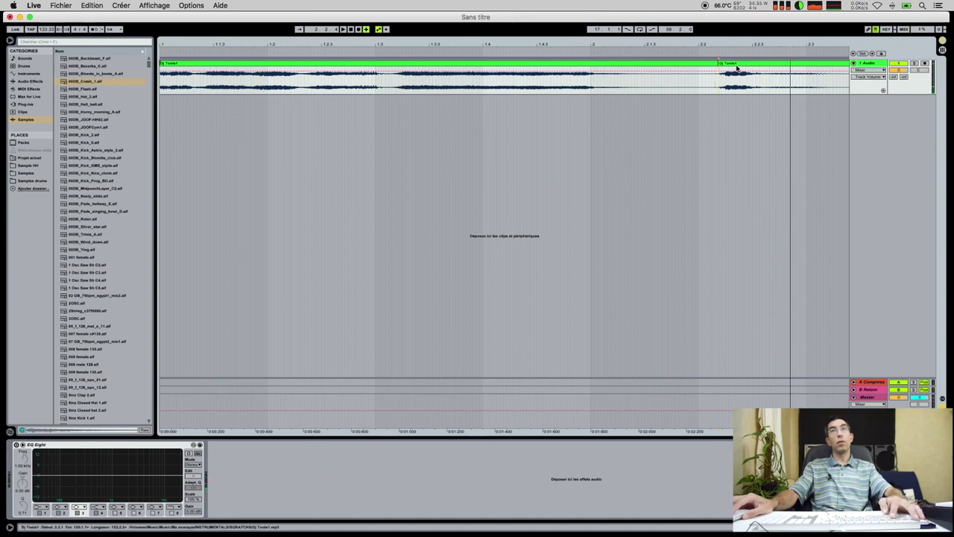
Try moving the split-off clip to the start of bar 2, and undo both the move and the split.
drag(739, 67, 613, 77)
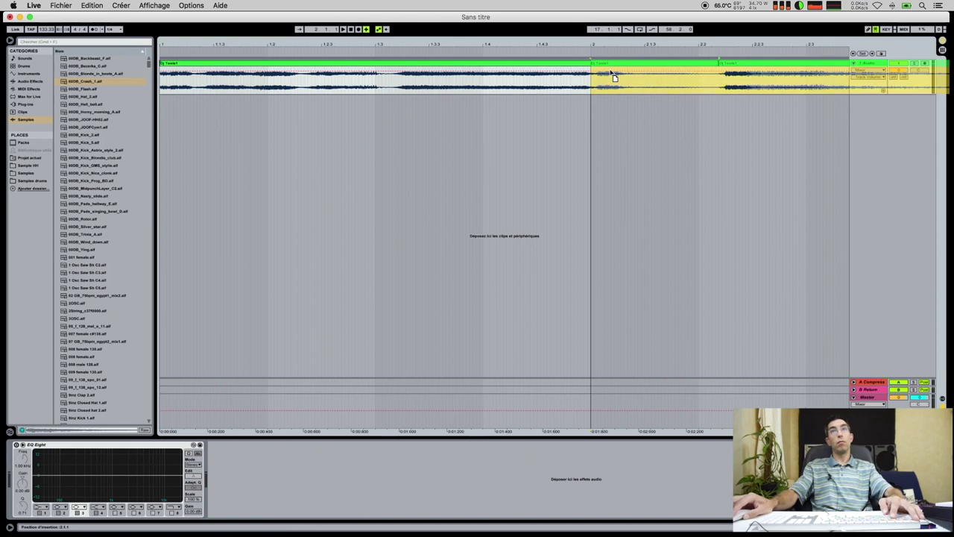
drag(612, 77, 679, 73)
key(super+z)
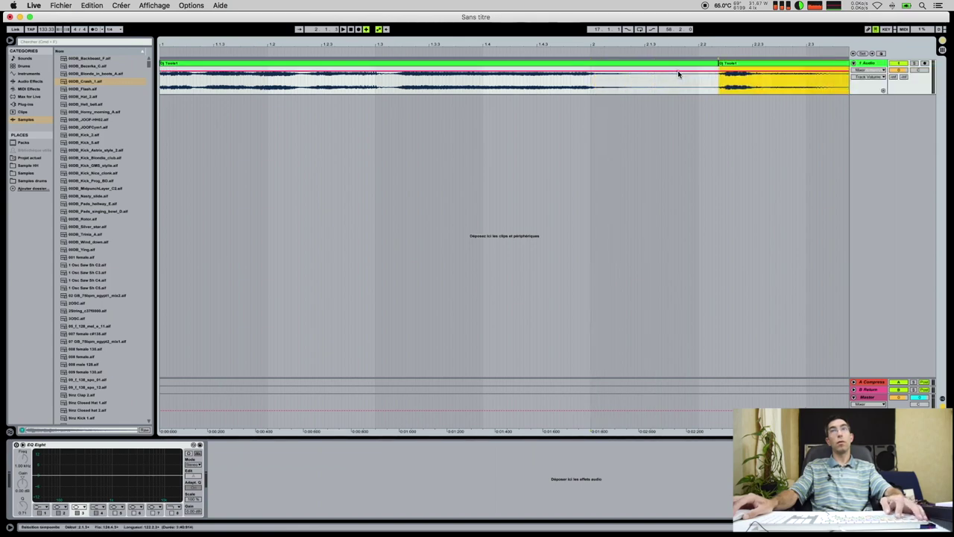
key(super+z)
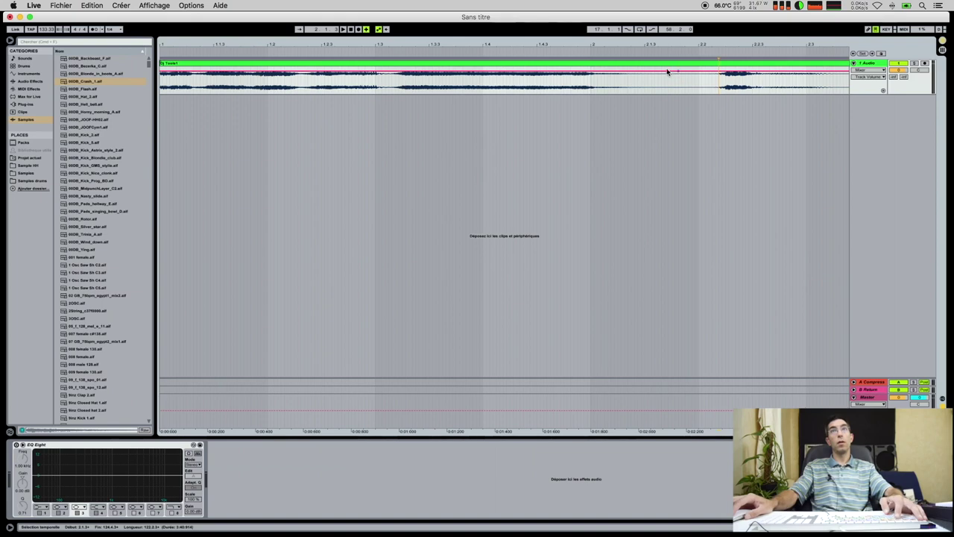
Listen to the sound starting just after beat 1.3 and to the clip from bar 1.
click(394, 83)
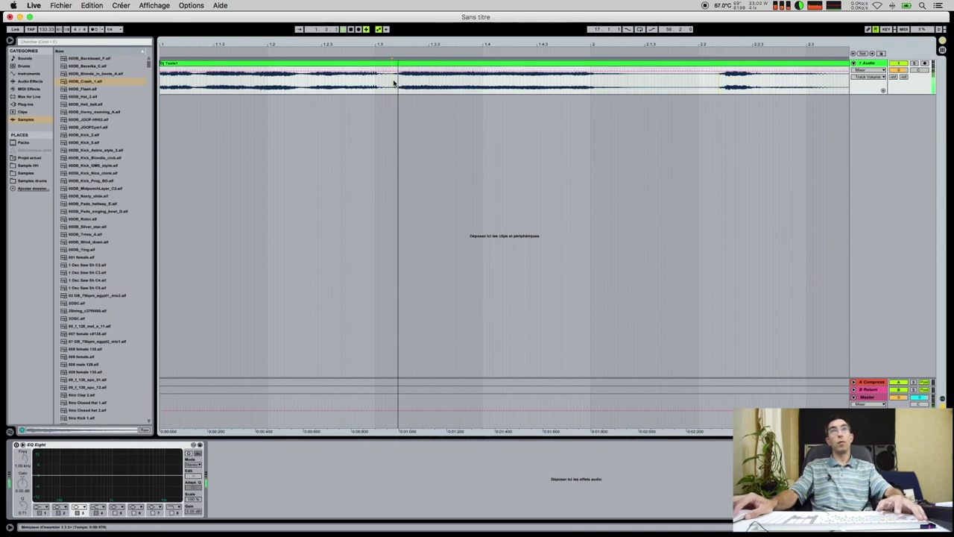
key(space)
key(space)
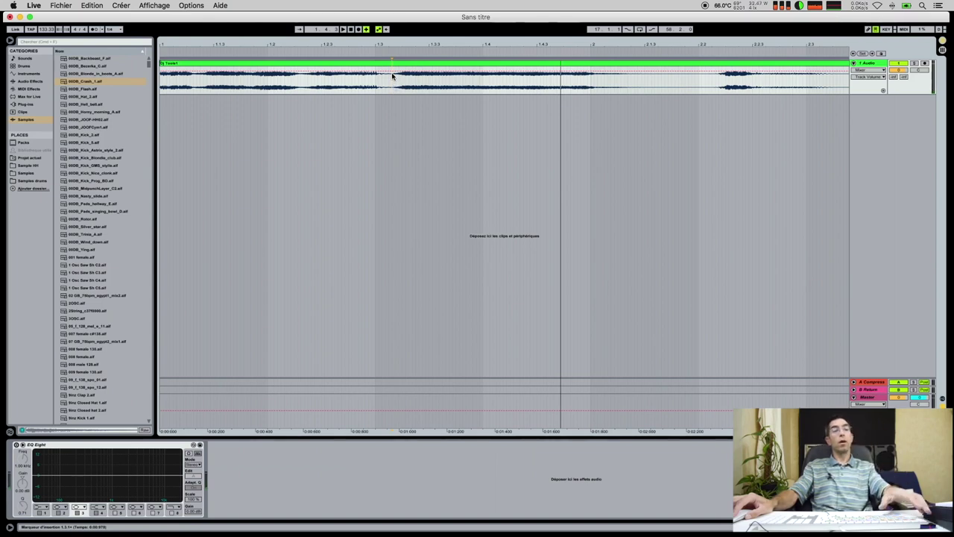
click(161, 73)
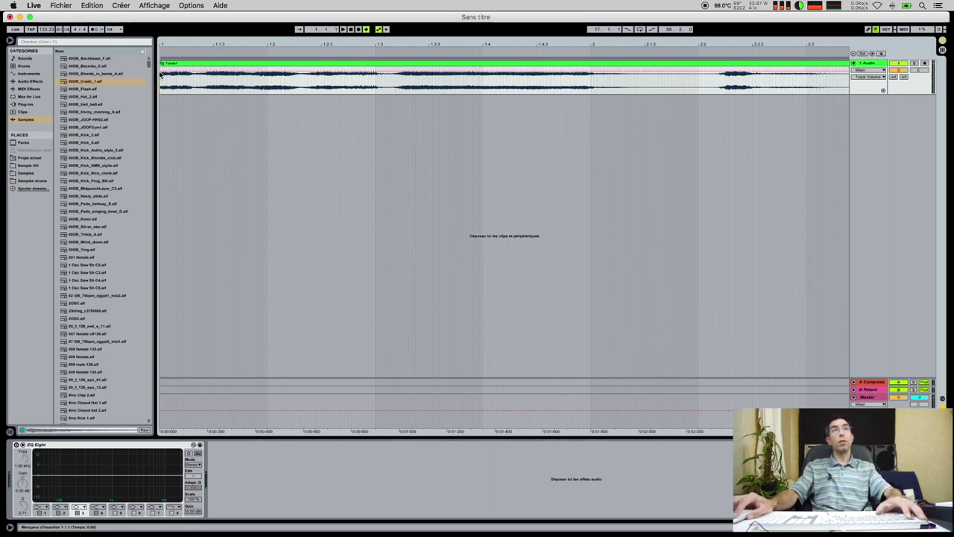
key(space)
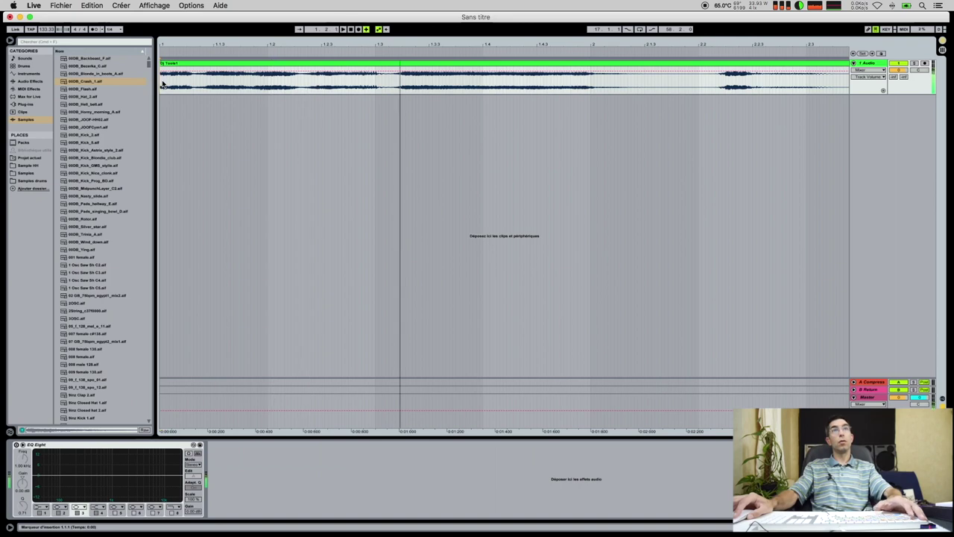
Split the clip at the sound onset just after beat 1.3 and move the second part to the start of bar 2.
click(395, 84)
key(super+e)
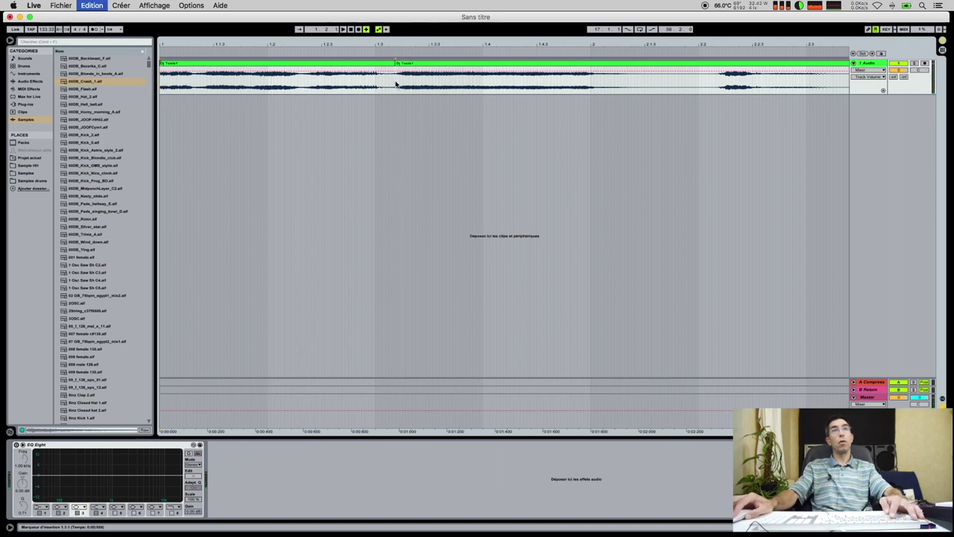
drag(422, 66, 616, 74)
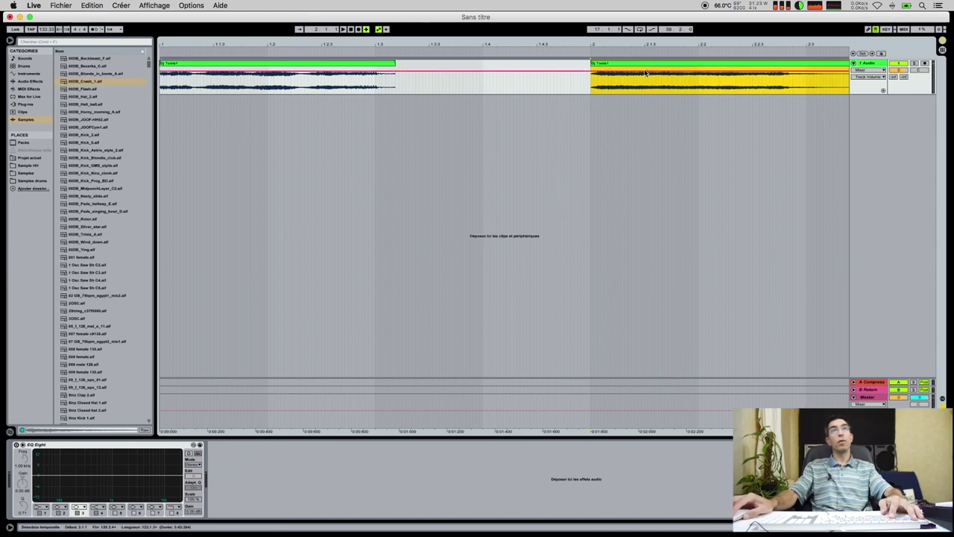
Place the insertion marker at beat 2.4 in the moved clip and listen to the short sound there.
scroll(526, 89, right, 10)
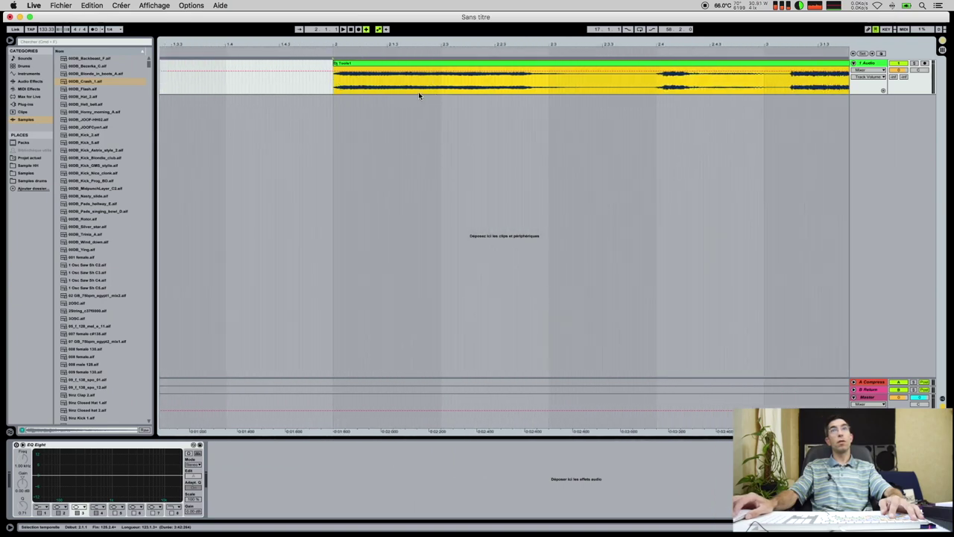
scroll(418, 91, right, 6)
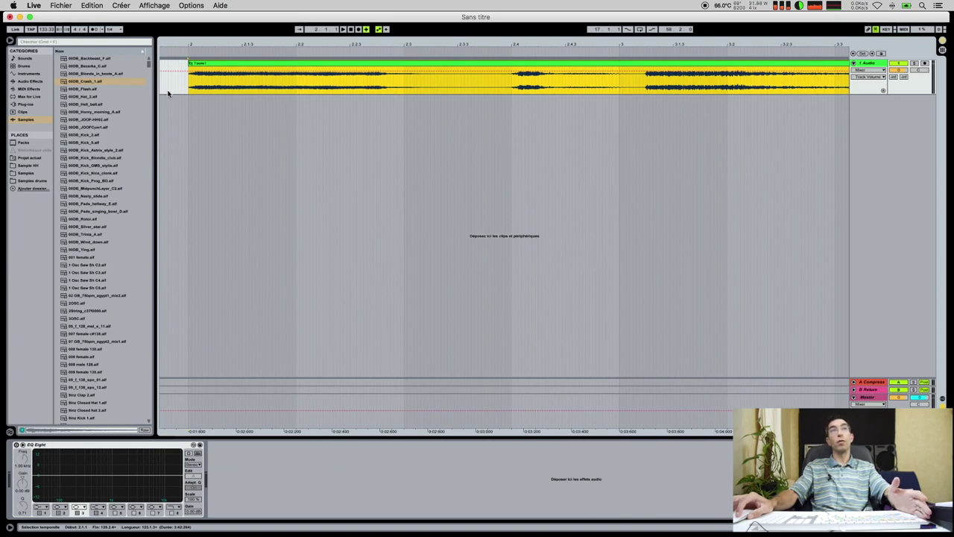
click(511, 84)
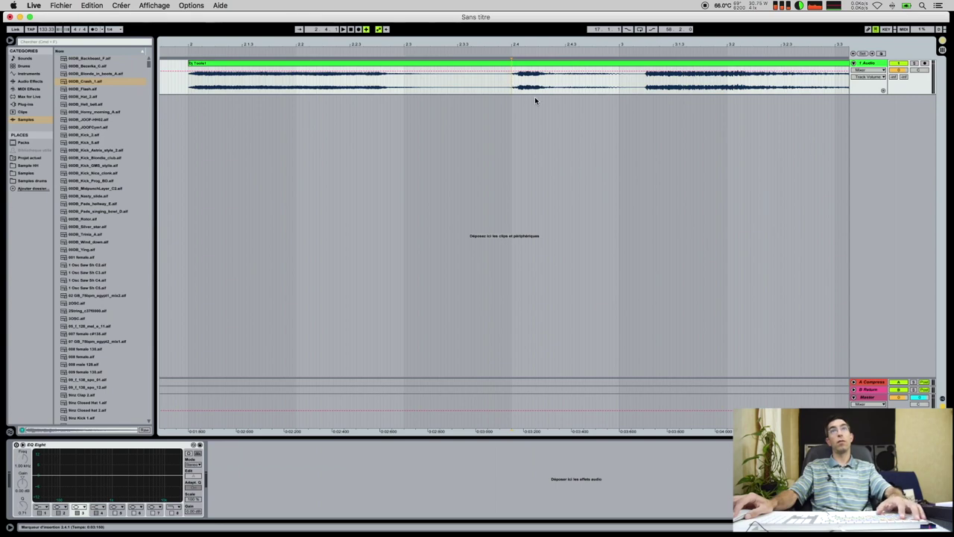
key(space)
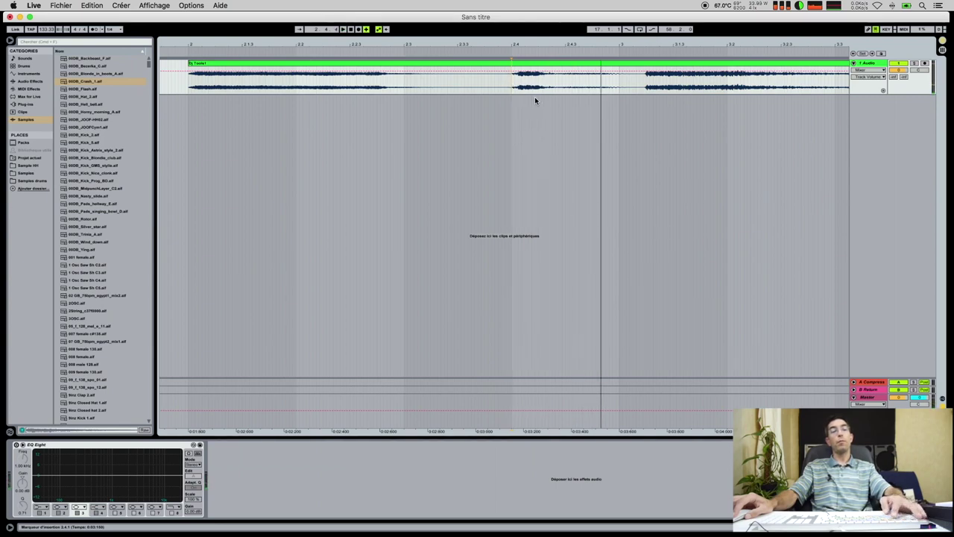
Split the clip at beat 2.4 and move the second part to the start of bar 3.
key(super+e)
drag(543, 64, 652, 70)
scroll(567, 123, right, 10)
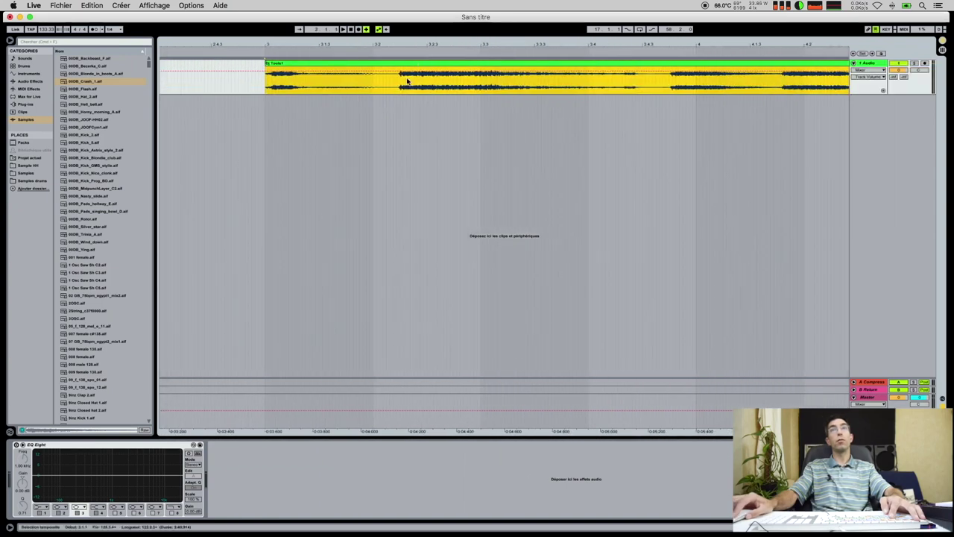
Split the clip at the sound onset just after beat 3.2 and move the second part to the start of bar 4.
click(398, 84)
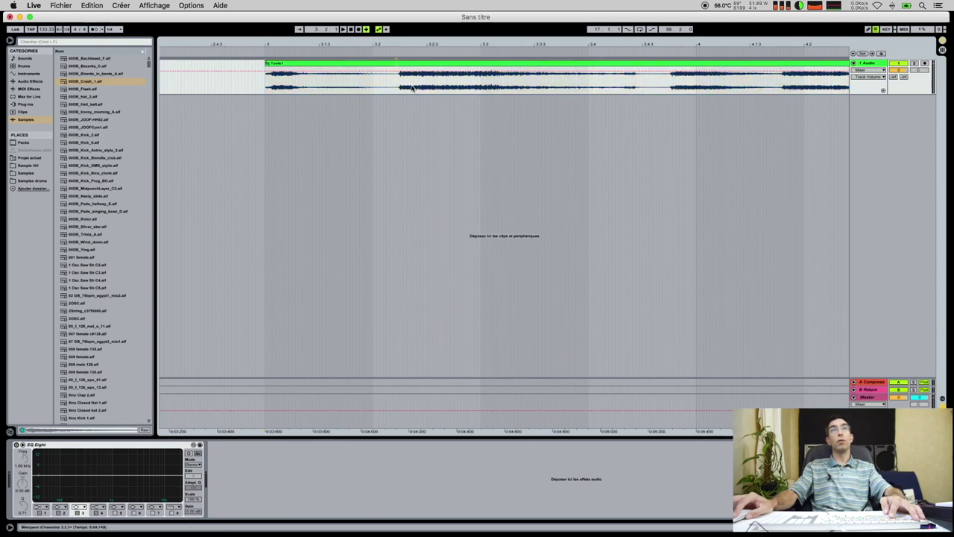
key(super+e)
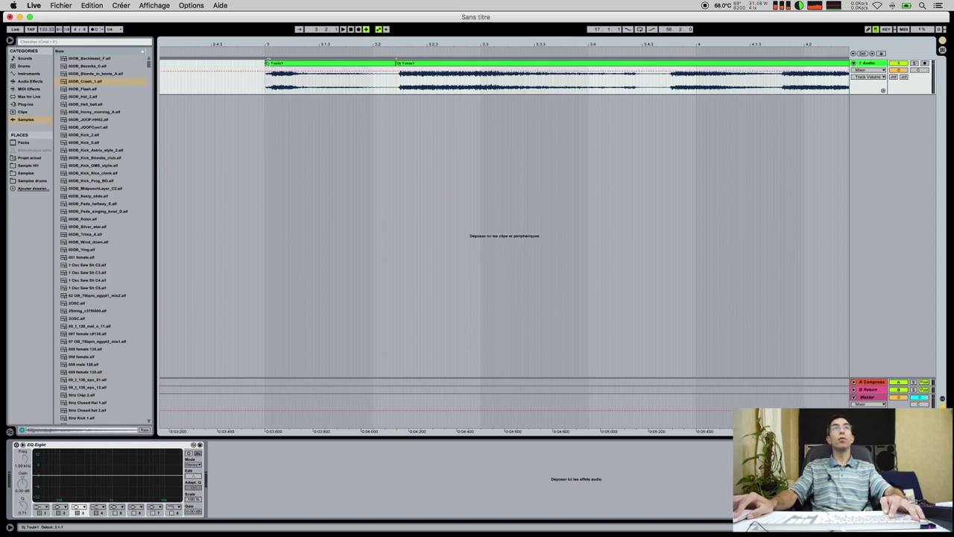
drag(418, 65, 495, 66)
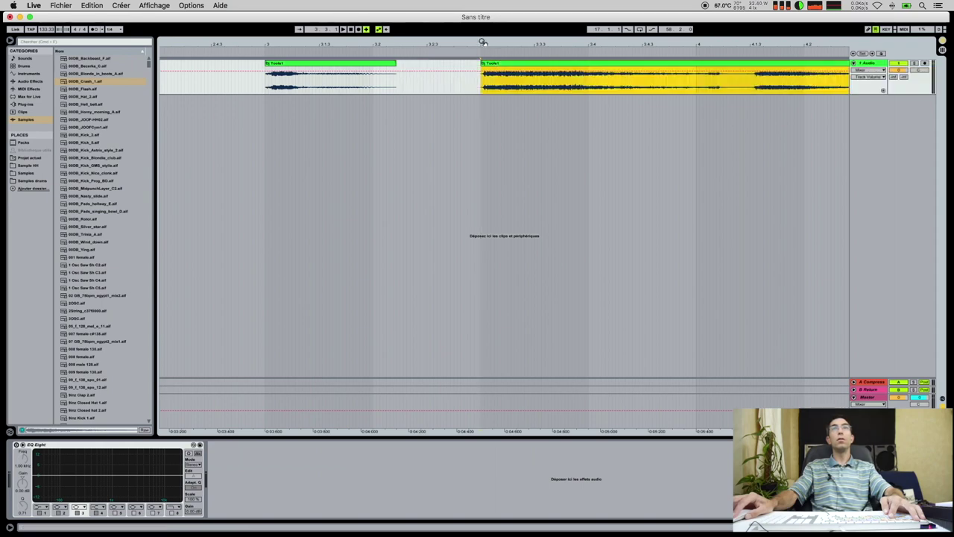
key(space)
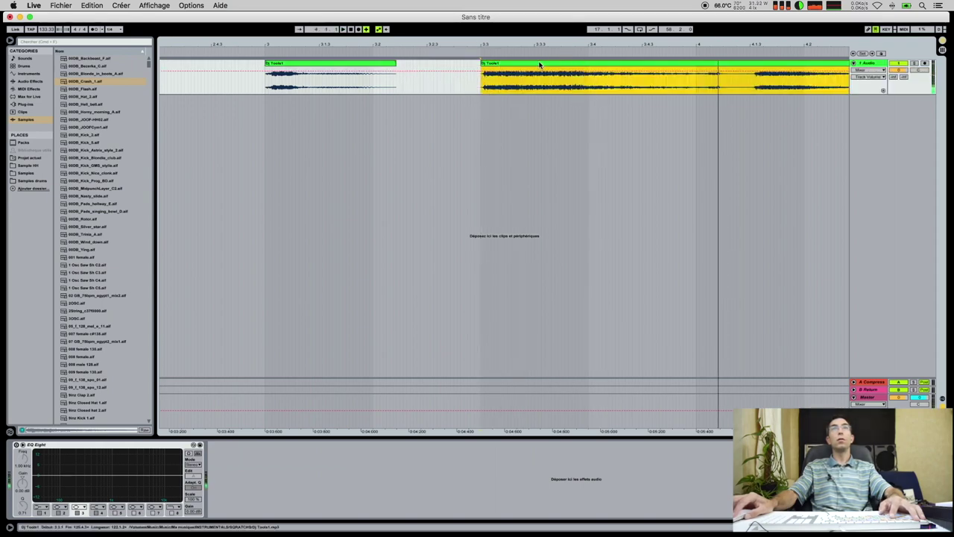
drag(495, 65, 711, 65)
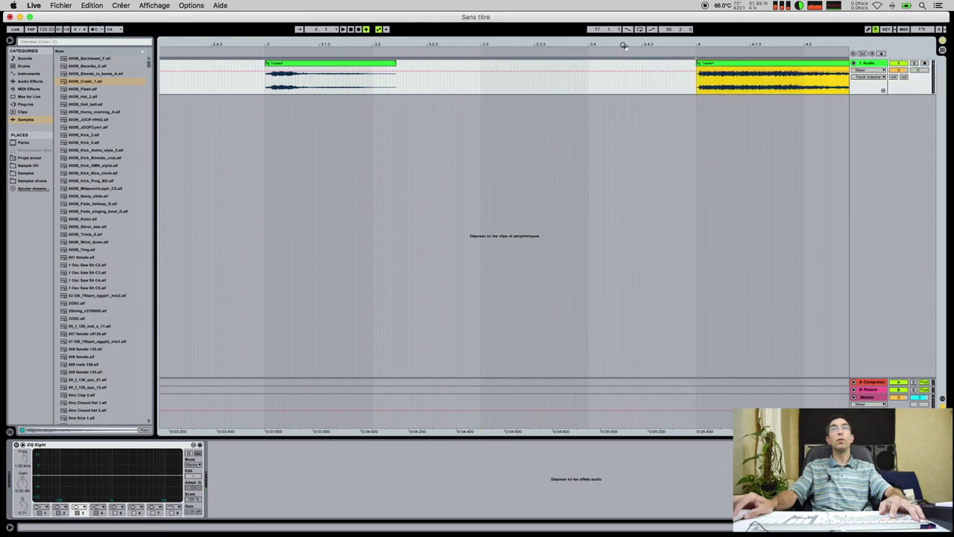
Place the insertion marker just after beat 4.3 in the moved clip and listen to the sound there.
drag(601, 43, 563, 34)
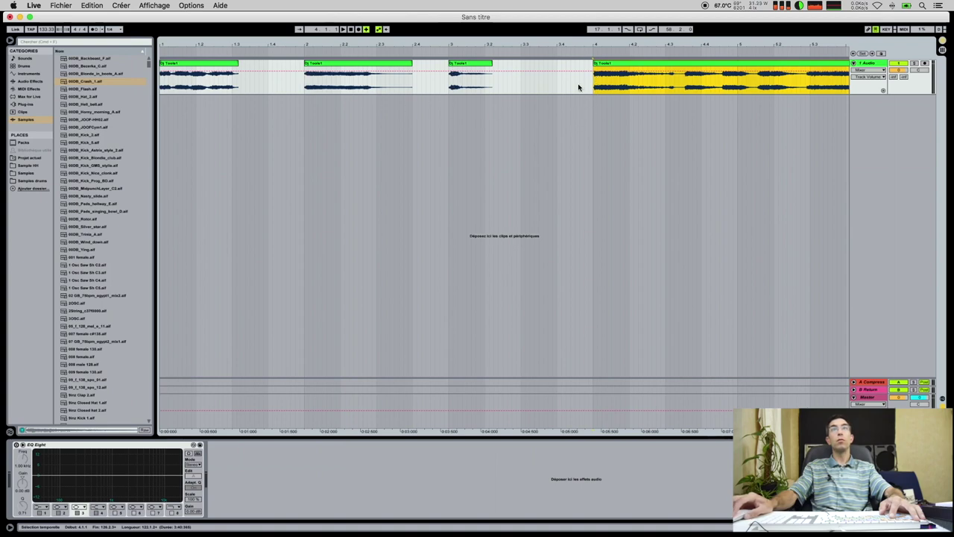
scroll(579, 87, right, 6)
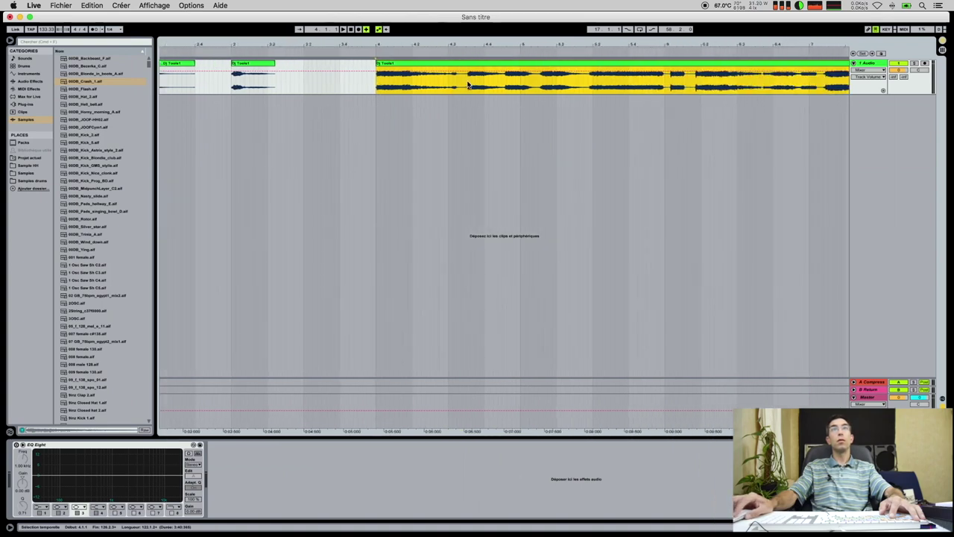
click(467, 83)
key(space)
key(space)
key(space)
key(space)
Split the clip just before the sound onset near 4.3.3 and move the second part to the start of bar 5.
mouse_move(465, 41)
mouse_down()
mouse_move(465, 112)
mouse_move(479, 70)
mouse_up()
key(space)
key(space)
key(space)
key(space)
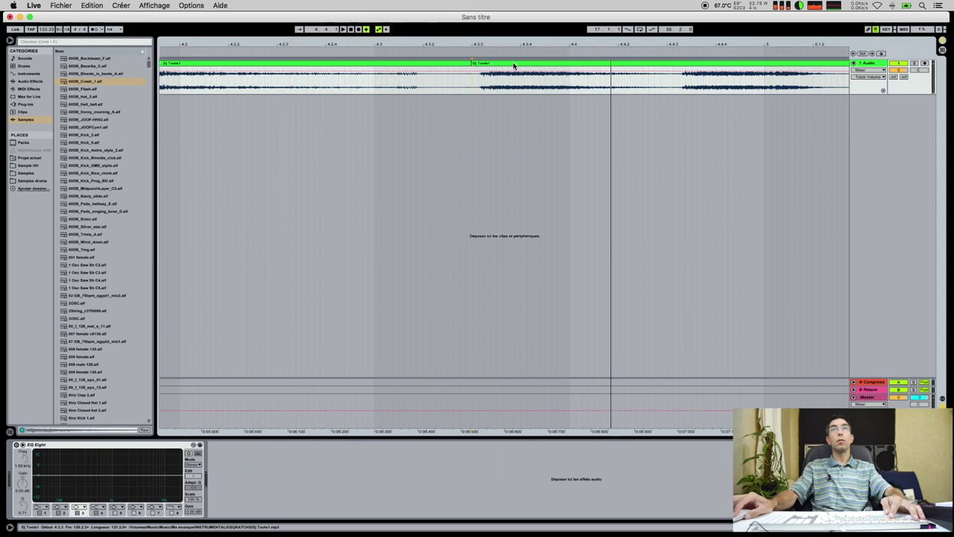
drag(510, 66, 800, 69)
scroll(664, 82, right, 10)
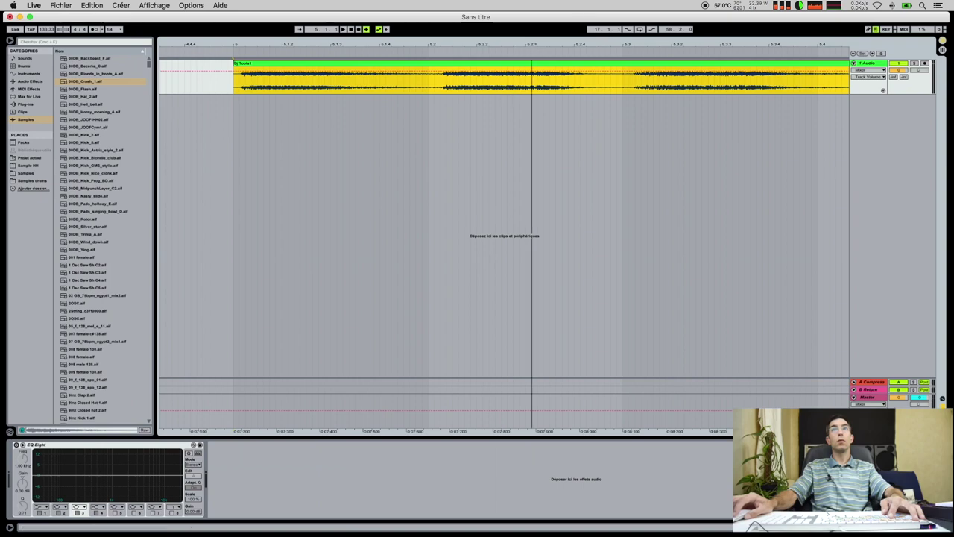
Listen to the clip in bar 5, split it just after beat 5.4, and move the second part to just before bar 6.
drag(532, 45, 528, 18)
key(space)
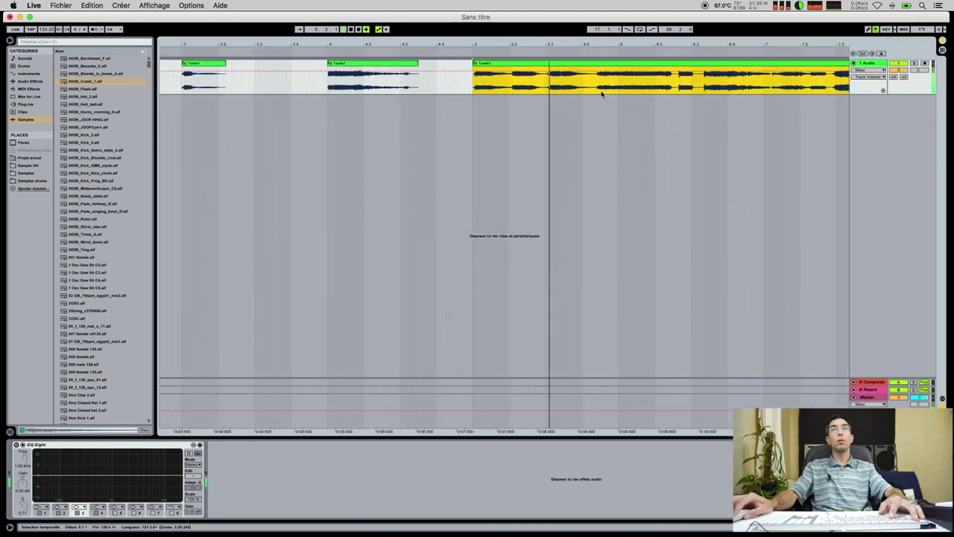
click(596, 86)
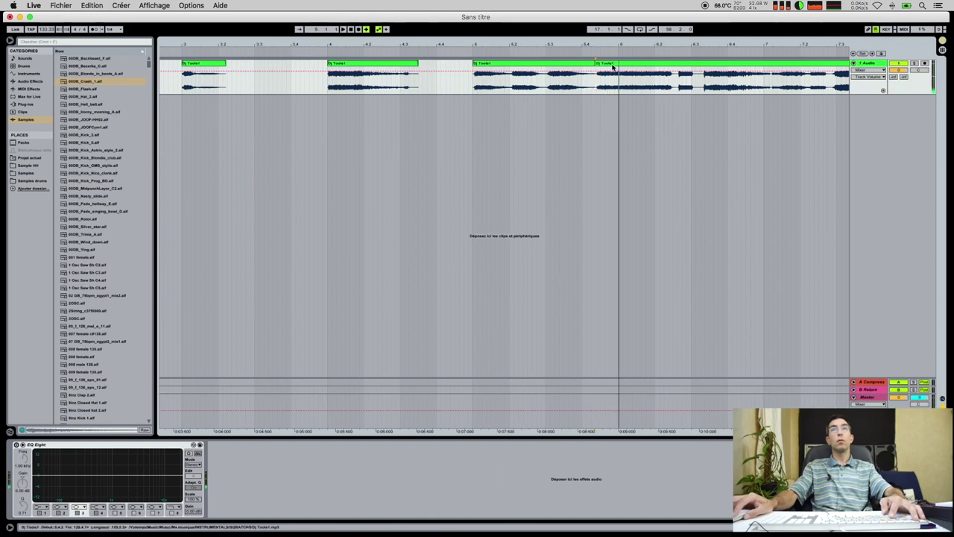
drag(611, 65, 629, 65)
scroll(581, 97, right, 5)
Split the clip just before the short sound after beat 6.3 and move the second part to the start of bar 7.
key(space)
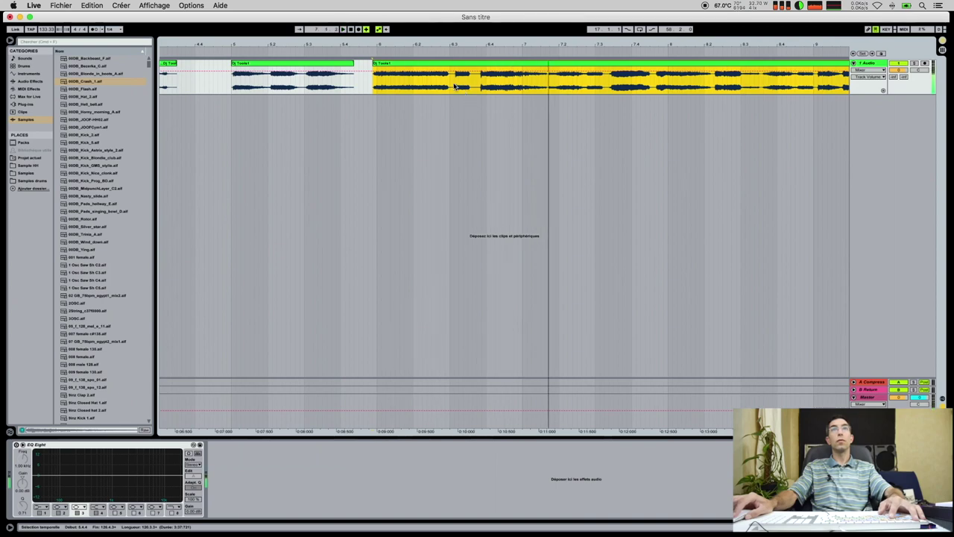
key(space)
click(457, 83)
key(super+e)
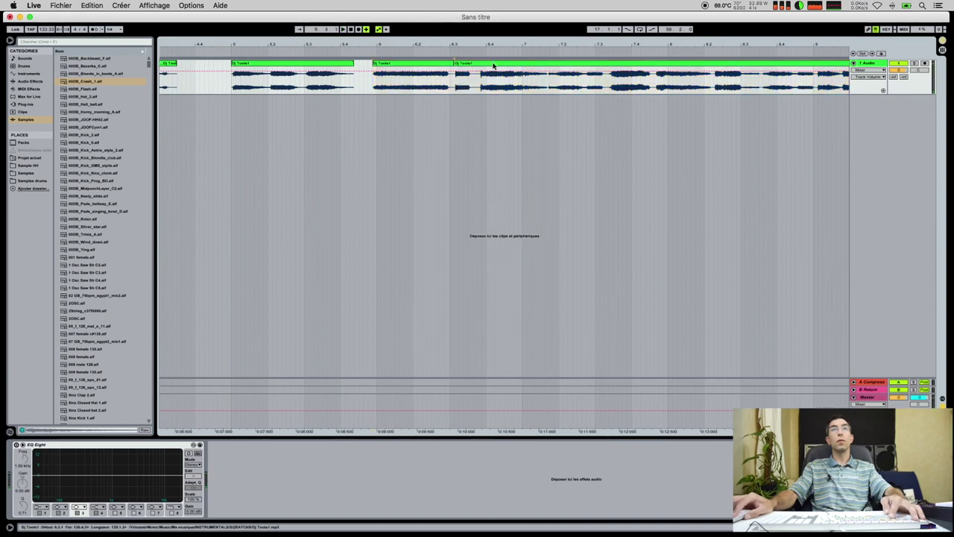
drag(491, 66, 564, 77)
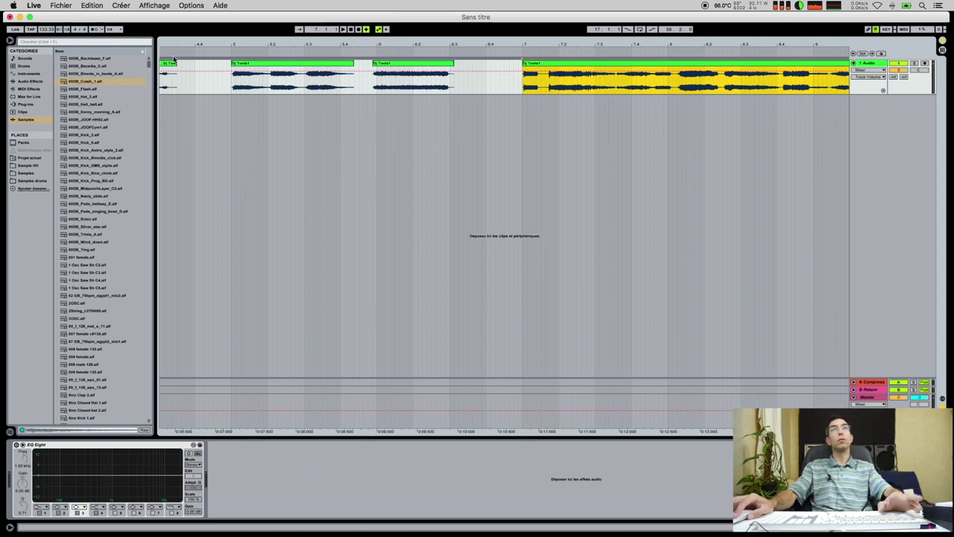
Shift the clip beginning just before bar 6 exactly onto the bar line and listen to the audio in bar 7.
drag(387, 64, 390, 66)
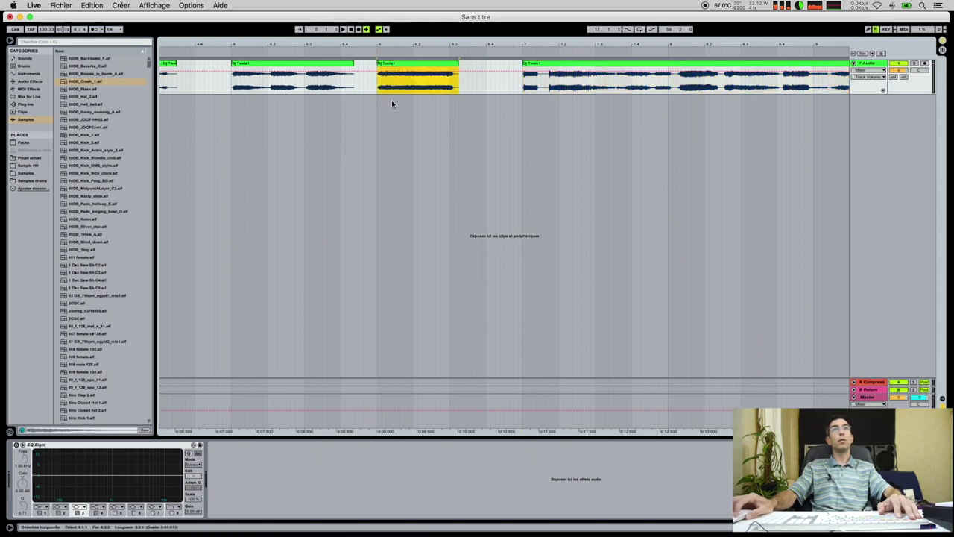
scroll(389, 100, right, 6)
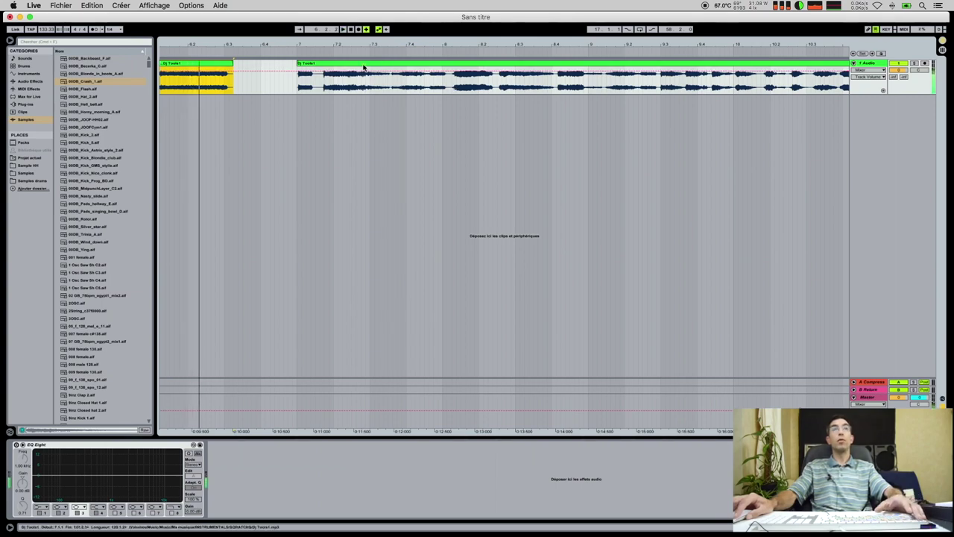
click(389, 47)
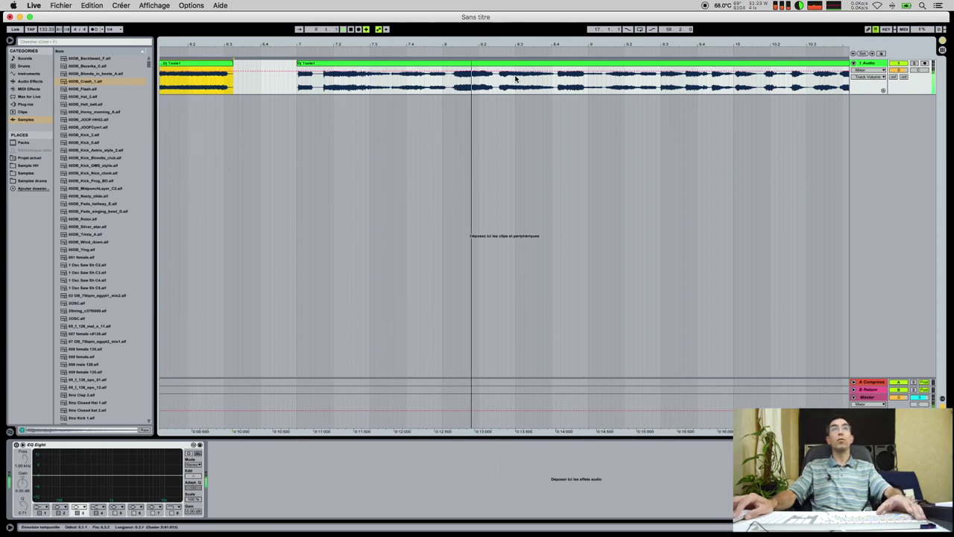
Split the bar 7 clip at the sound onset just after 7.3.3 and move the second part to the start of bar 8.
click(428, 87)
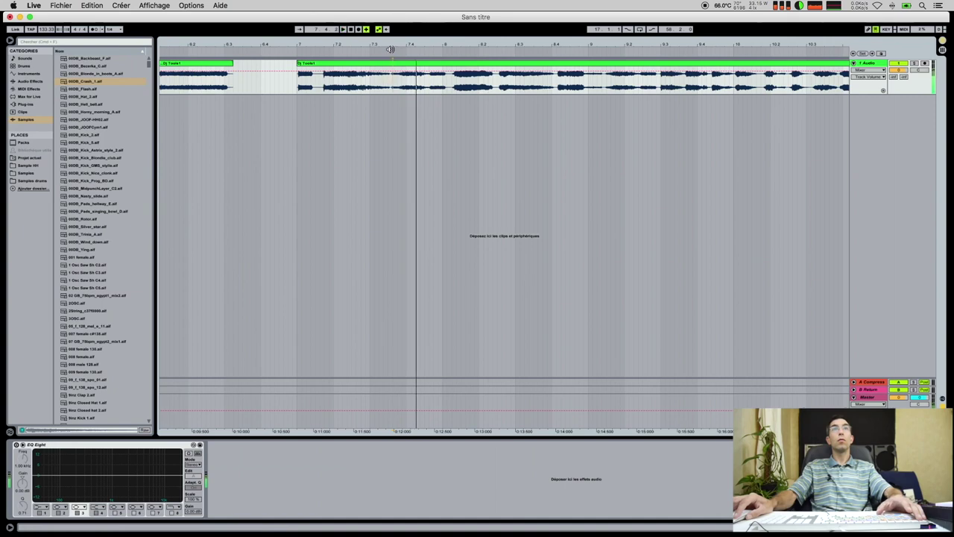
drag(392, 45, 391, 78)
click(401, 88)
key(space)
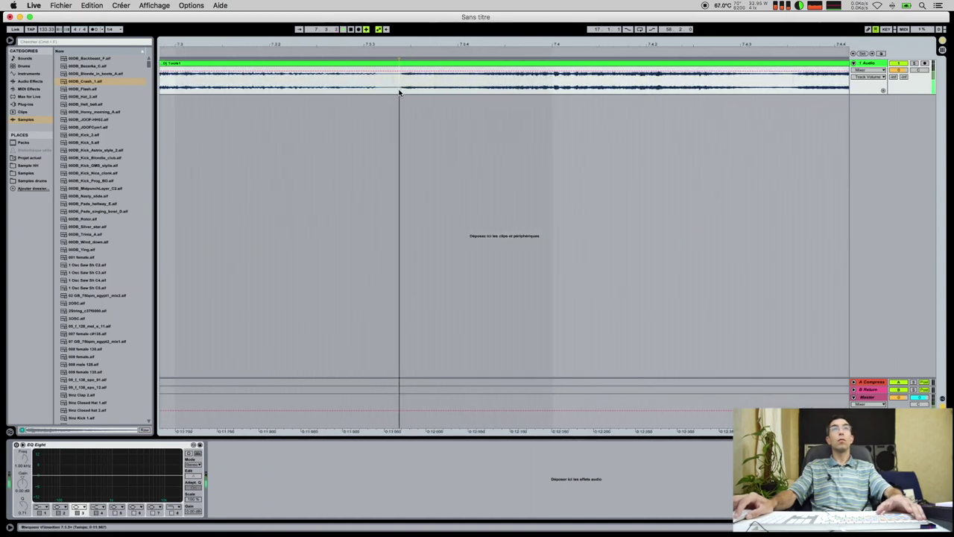
key(space)
key(space)
key(space)
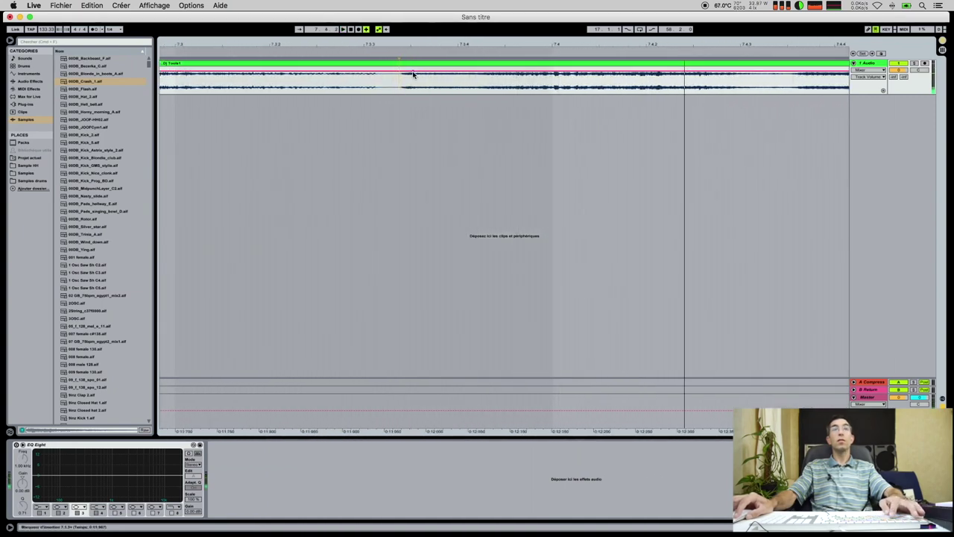
key(super+e)
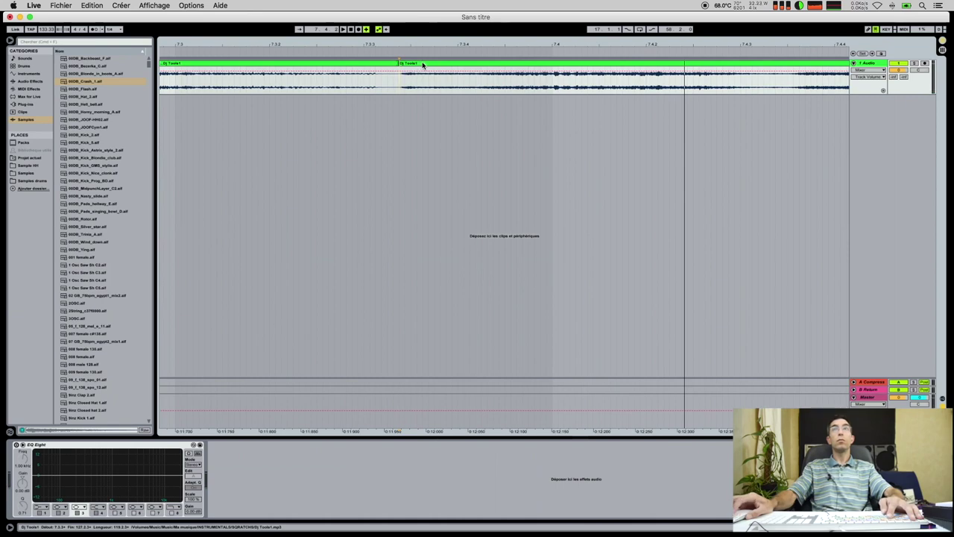
drag(433, 44, 586, 74)
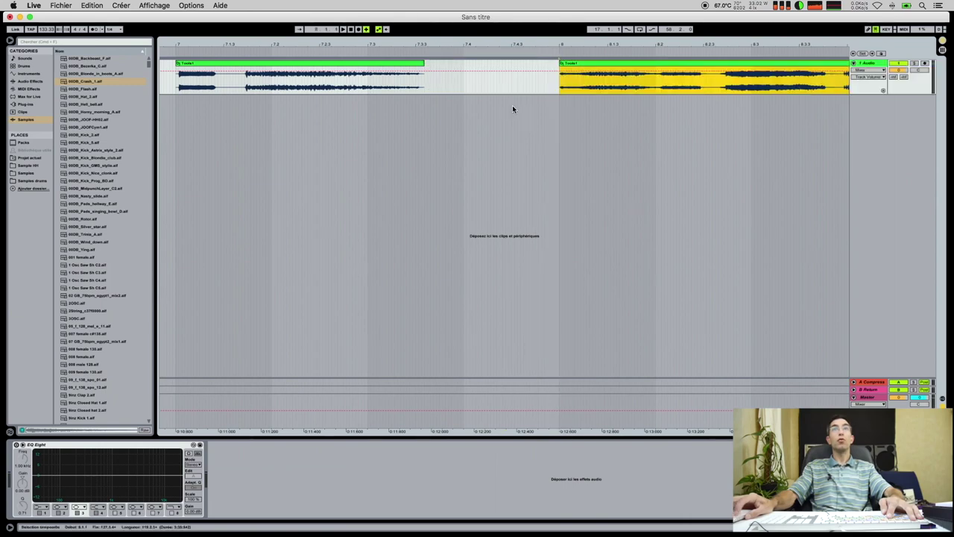
Split the clip at the loud sound's onset just before beat 8.3 and move the second part to the start of bar 9.
scroll(494, 109, right, 5)
click(556, 74)
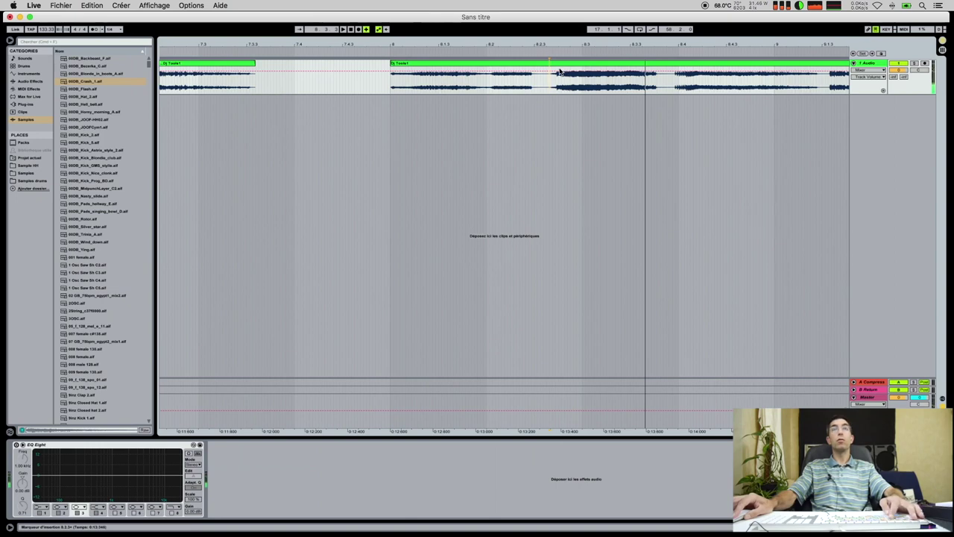
scroll(545, 87, right, 7)
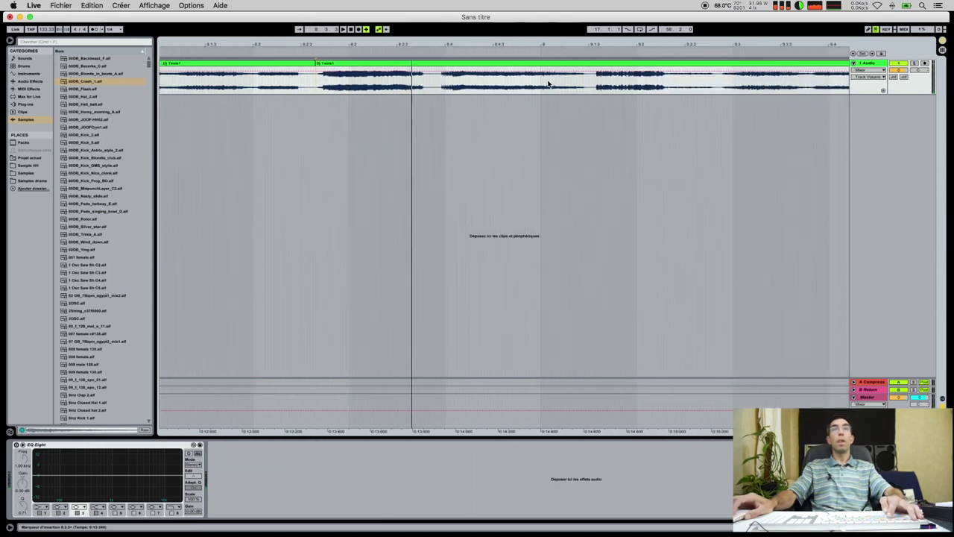
drag(448, 65, 673, 78)
scroll(498, 100, right, 8)
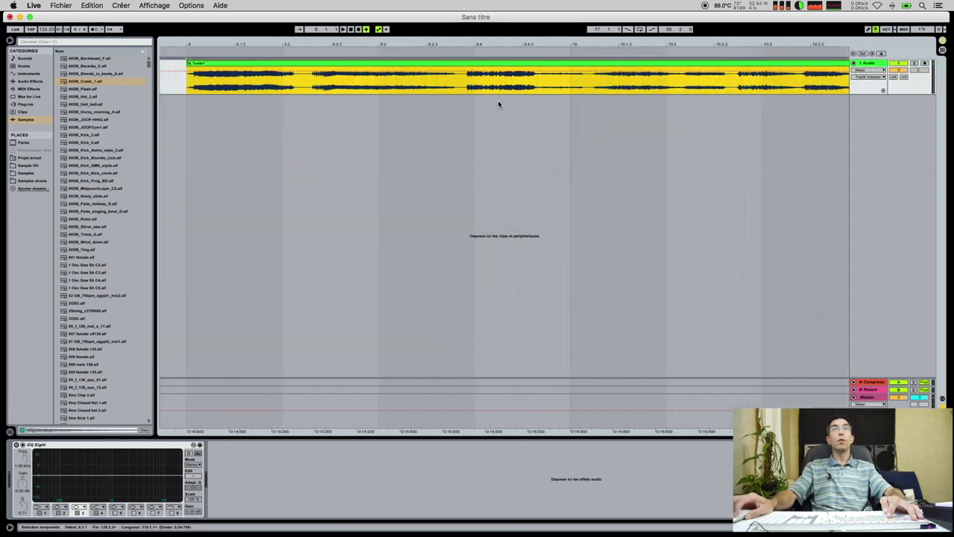
Split the clip at the sound onset just after beat 9.2 and move the second part to the start of bar 10.
scroll(492, 92, left, 2)
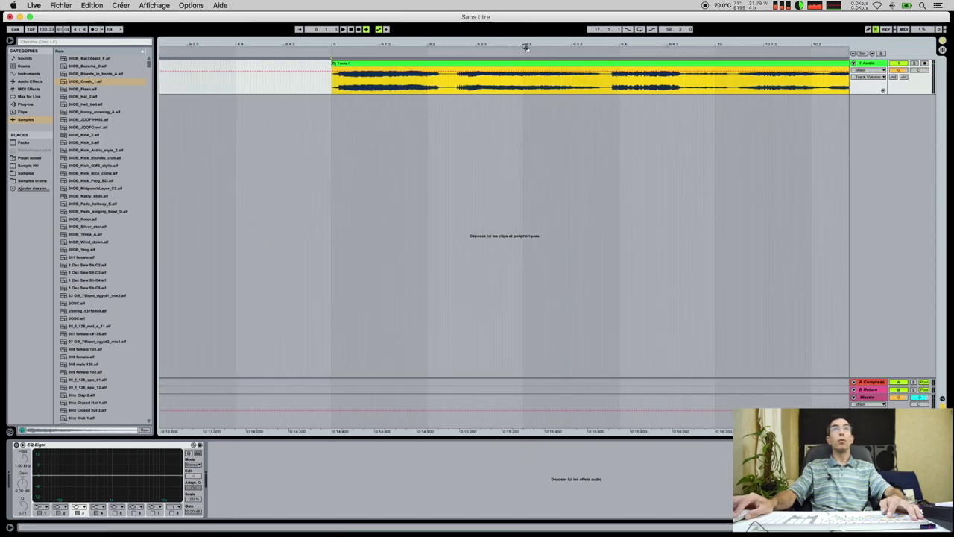
click(458, 86)
key(space)
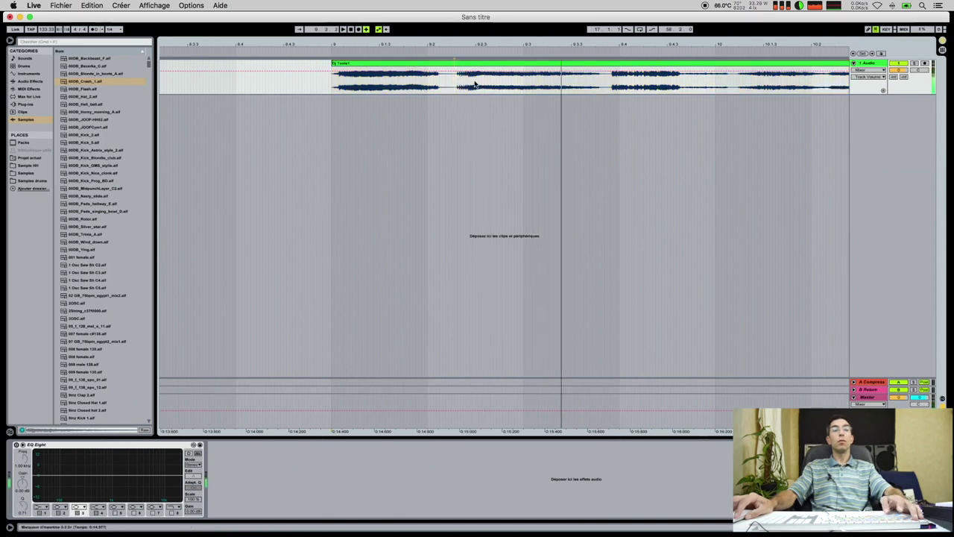
key(super+e)
drag(474, 65, 731, 67)
scroll(559, 88, right, 10)
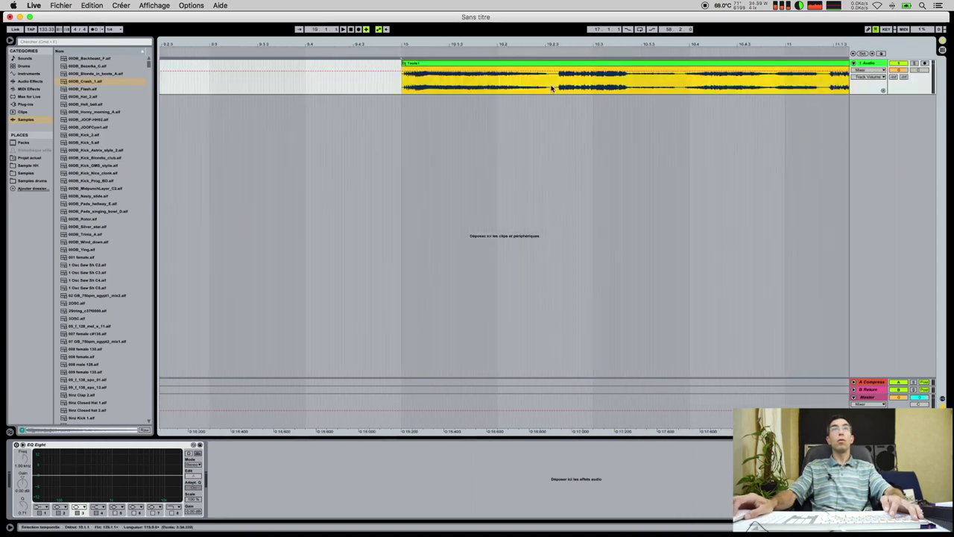
Split the clip at the sound onset near 10.2.3 and move the second part to the start of bar 11.
scroll(485, 89, left, 5)
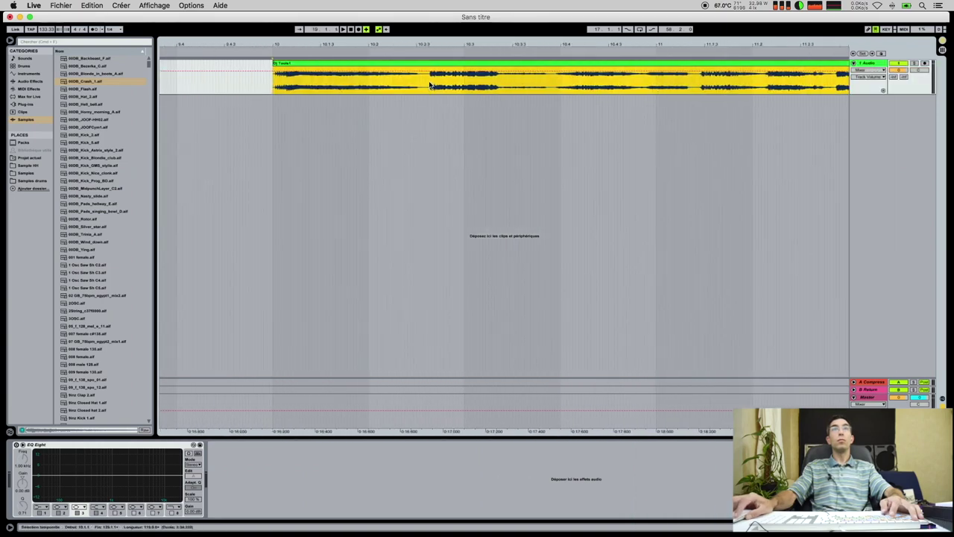
click(430, 86)
key(space)
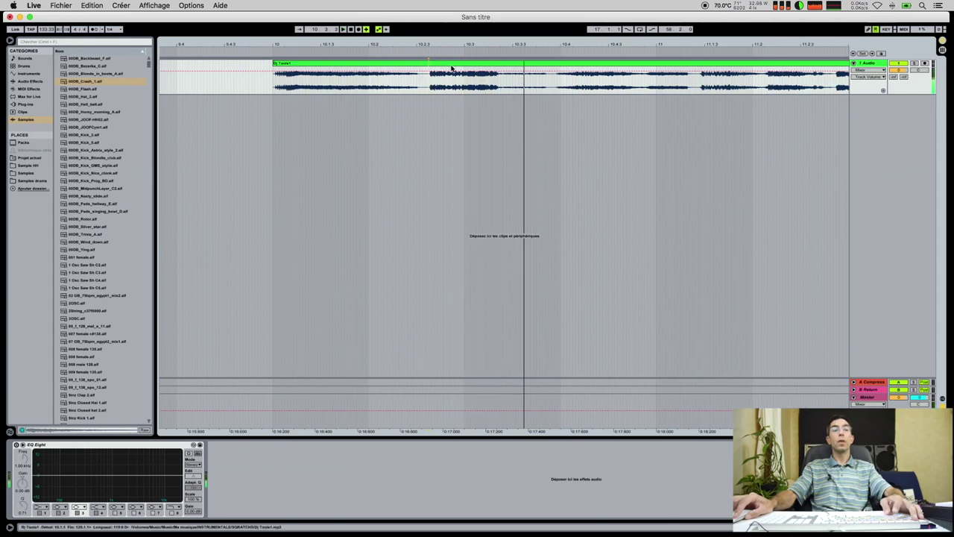
key(super+e)
drag(452, 65, 674, 68)
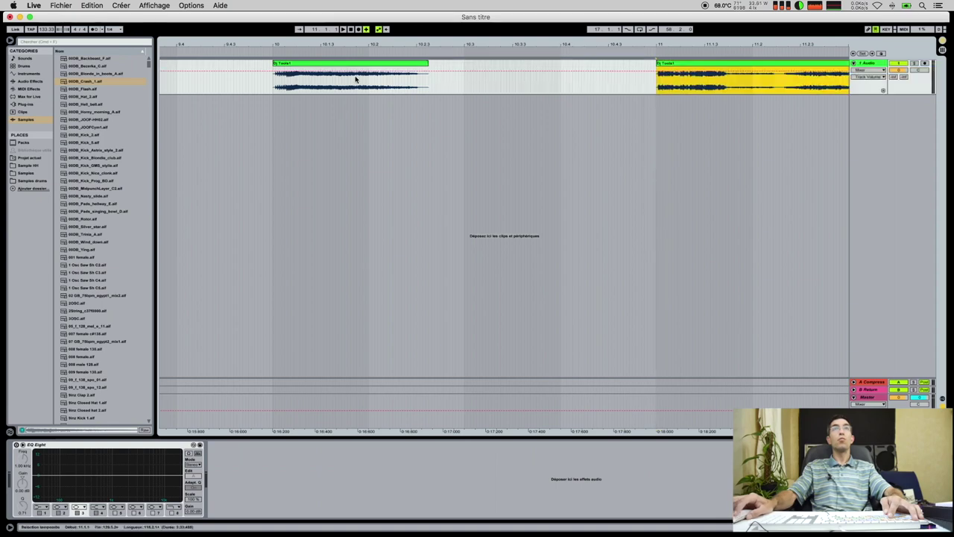
Select the remaining clip at bar 11 and listen to it from its start.
scroll(507, 89, right, 3)
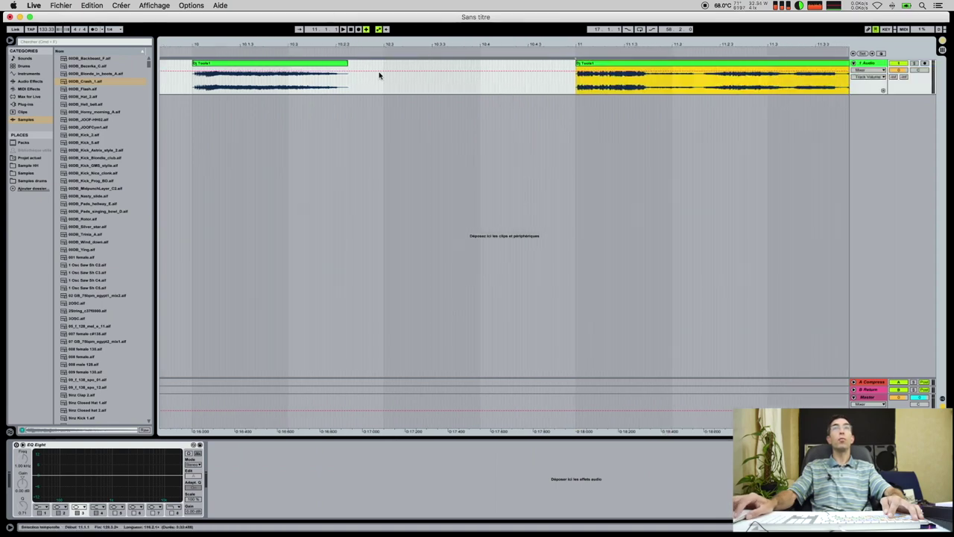
click(589, 65)
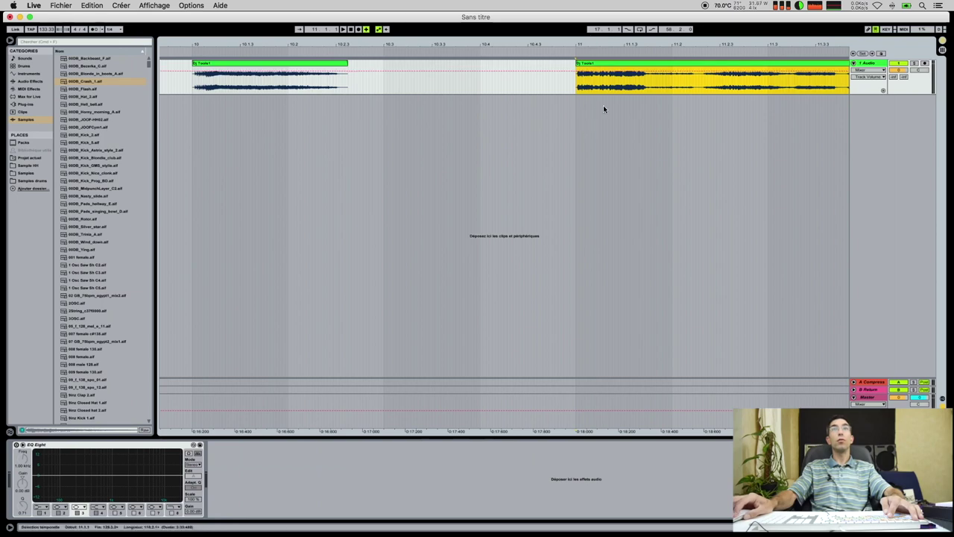
scroll(606, 104, right, 2)
key(space)
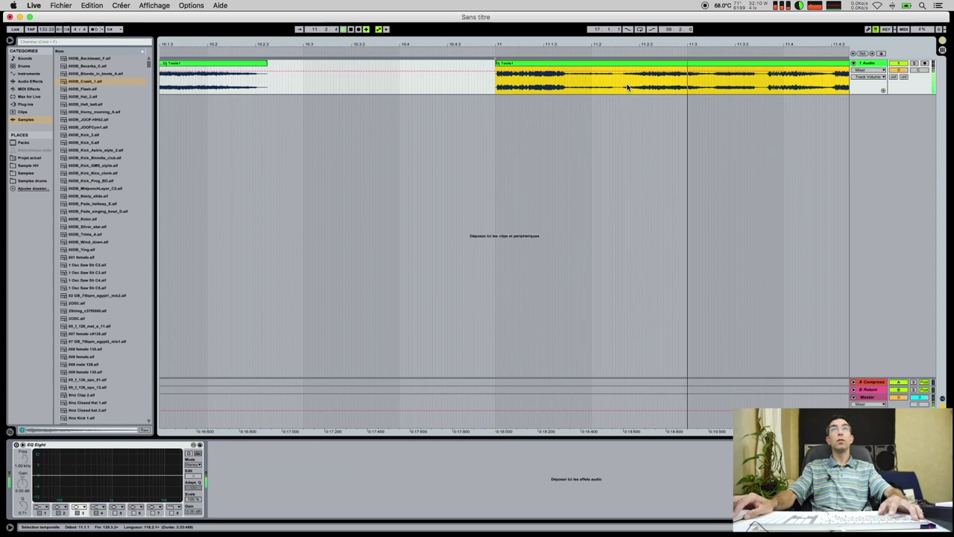
Split the clip at the sound onset near 11.2.2 and move the second part to beat 11.3.
click(621, 83)
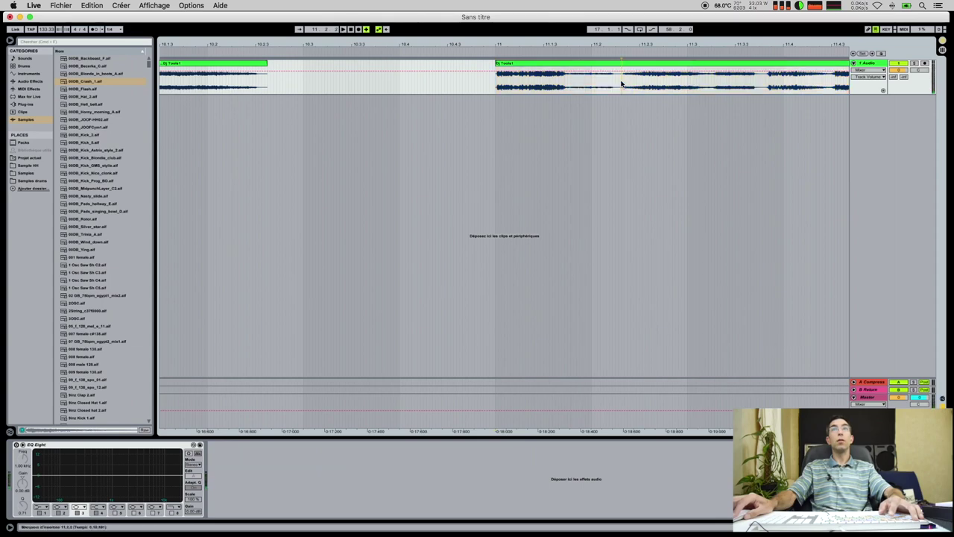
key(super+e)
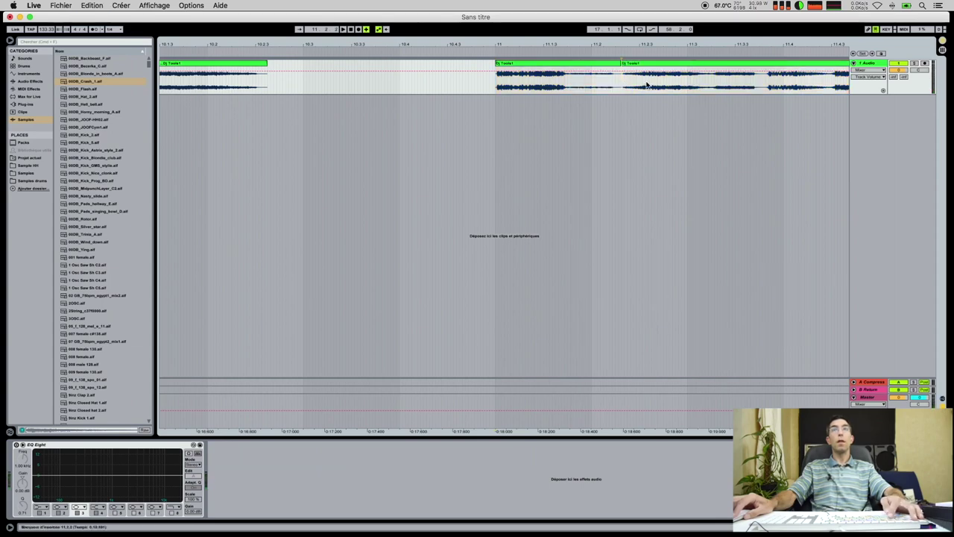
drag(638, 66, 709, 71)
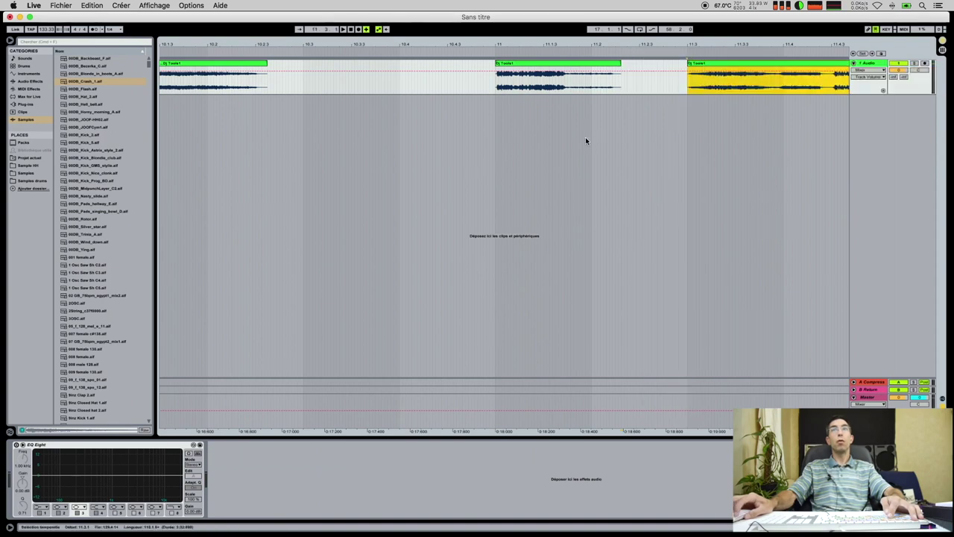
Listen to the clip from beat 11.3, split it at the onset near 11.4.3 and move the second part to bar 12.
scroll(581, 139, right, 6)
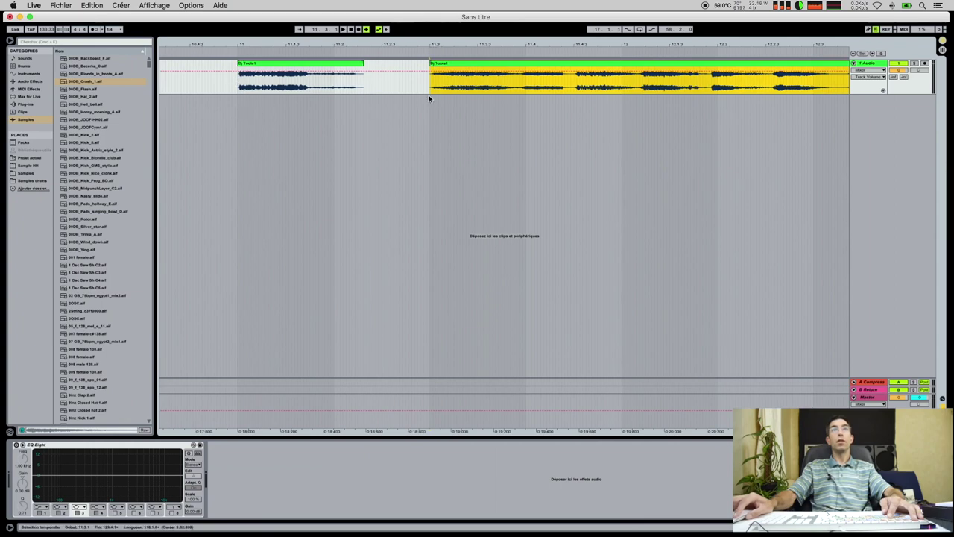
key(space)
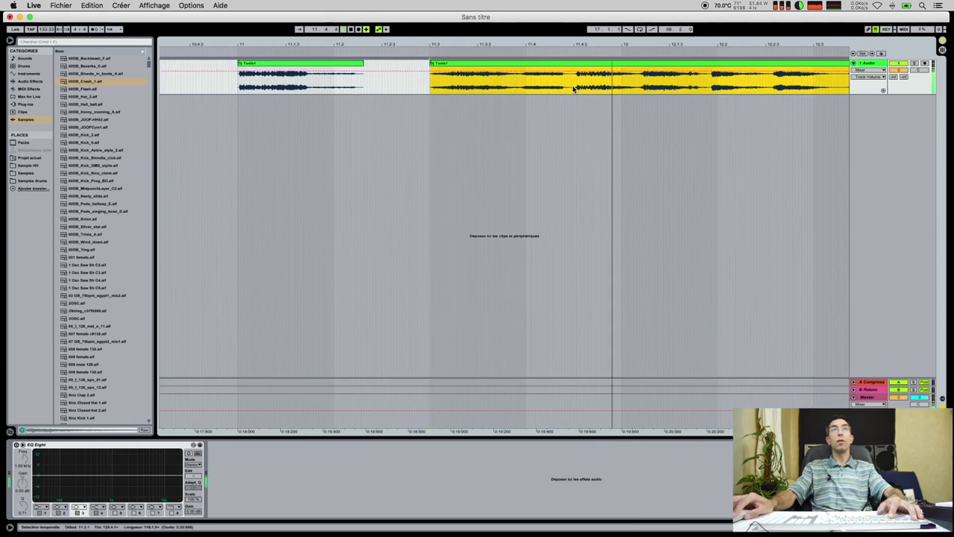
key(space)
key(space)
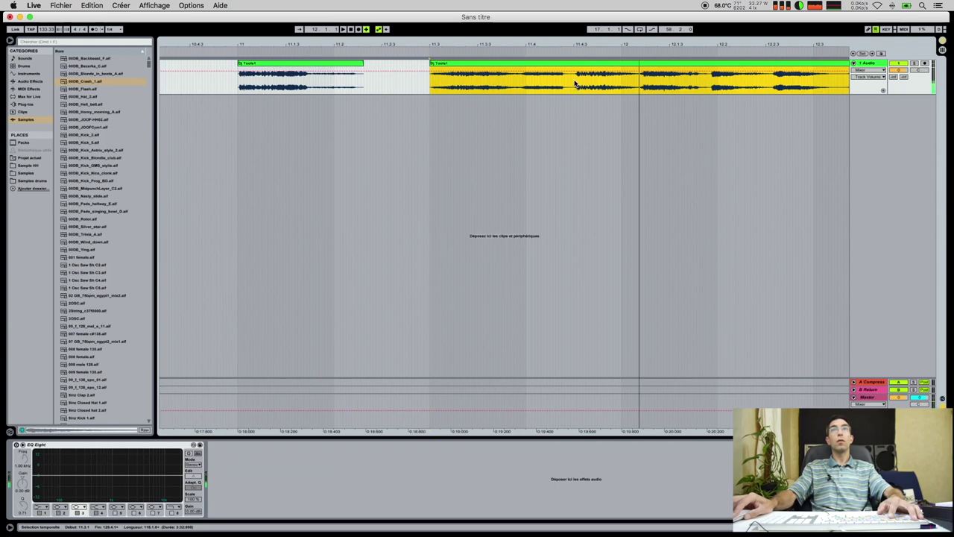
click(575, 84)
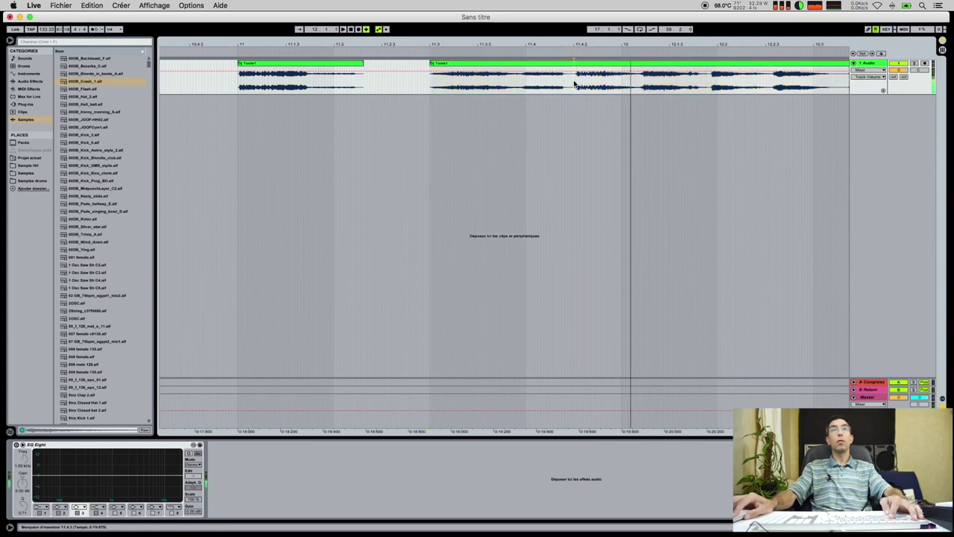
drag(588, 66, 635, 69)
Listen to the clip from bar 12, split it at the onset between 12.2 and 12.3 and move the second part to beat 12.3.
scroll(551, 122, right, 5)
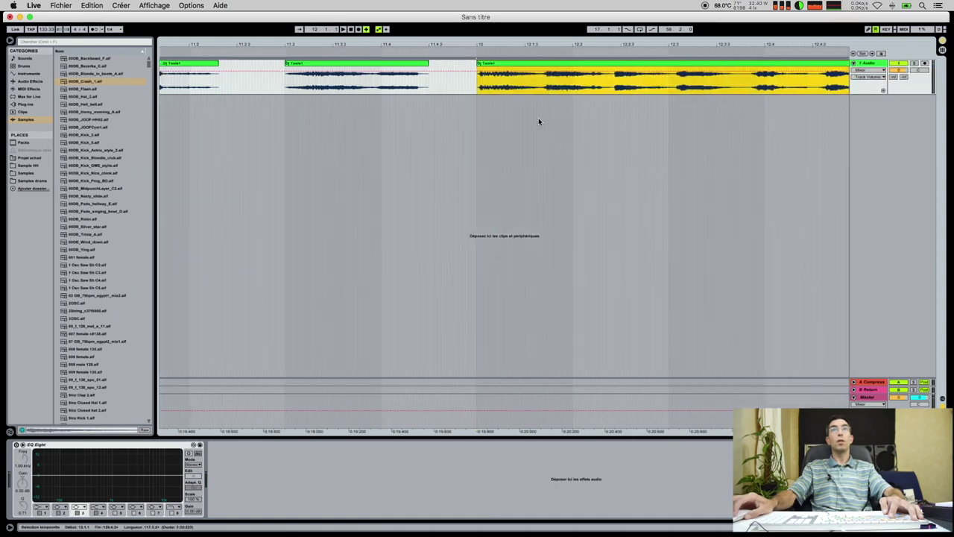
key(space)
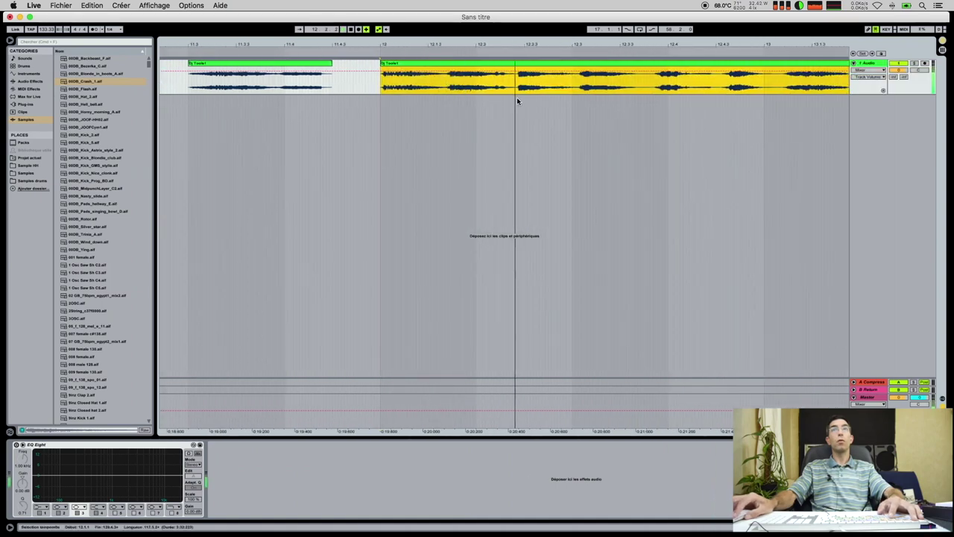
key(space)
key(space)
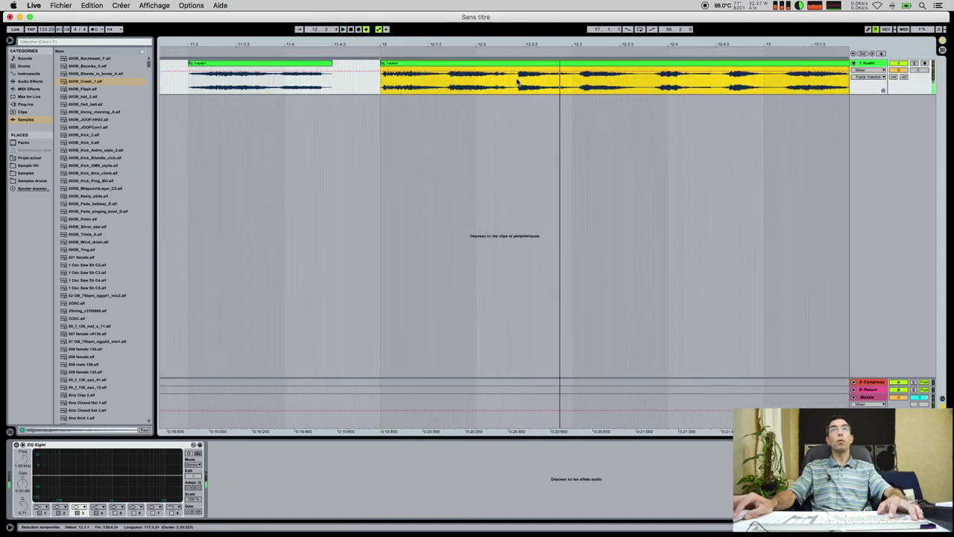
click(516, 82)
key(space)
key(space)
key(space)
key(space)
key(space)
key(space)
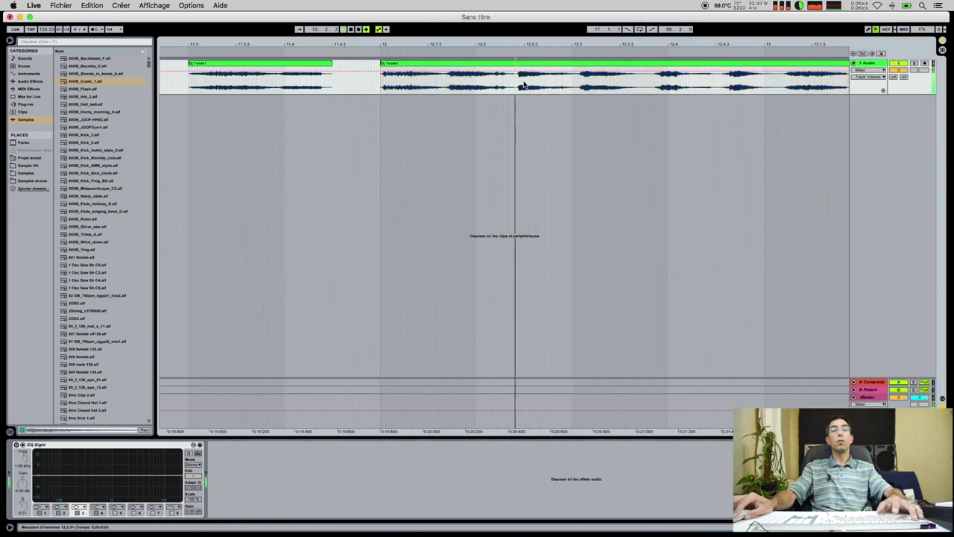
drag(525, 64, 585, 73)
Listen to the clip from beat 12.3, split it at the onset near 12.4.2 and move the second part to the start of bar 13.
key(space)
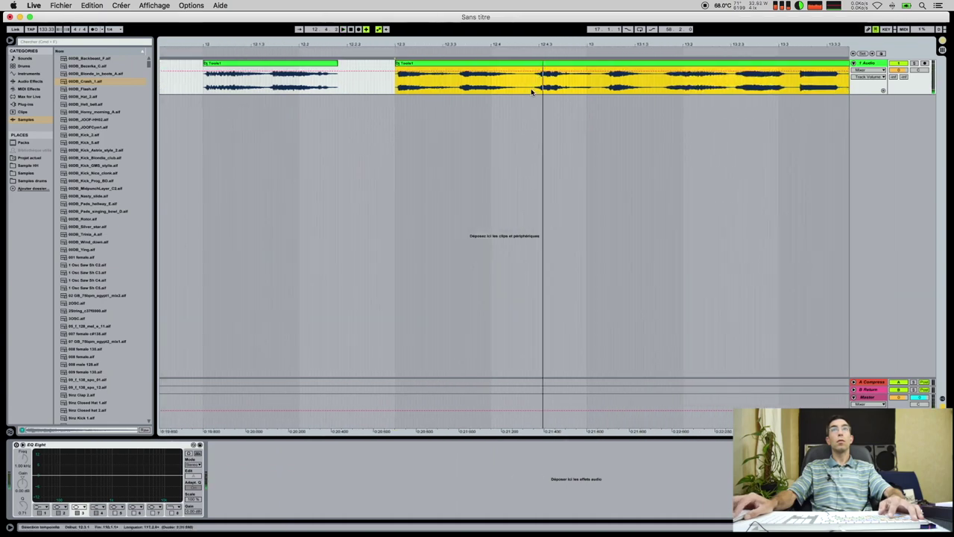
click(534, 85)
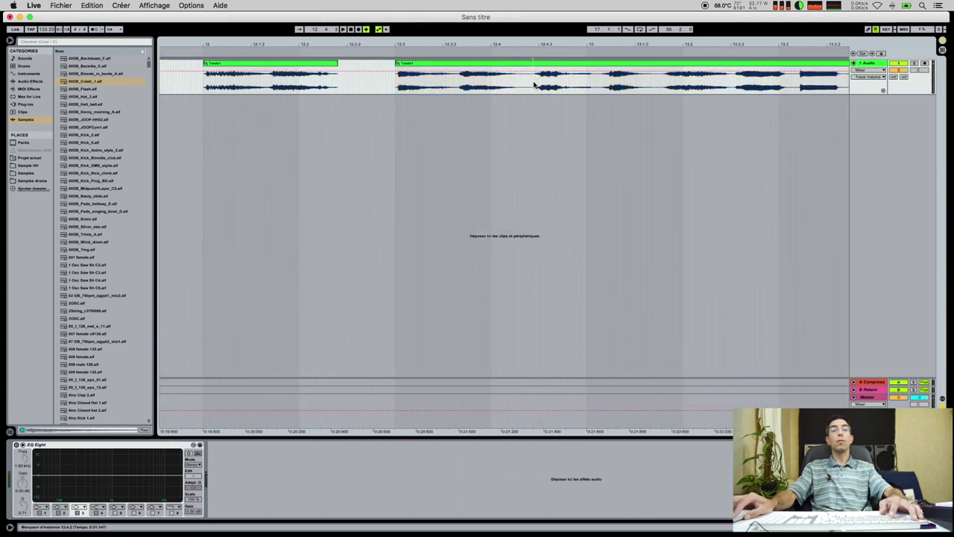
key(super+e)
key(space)
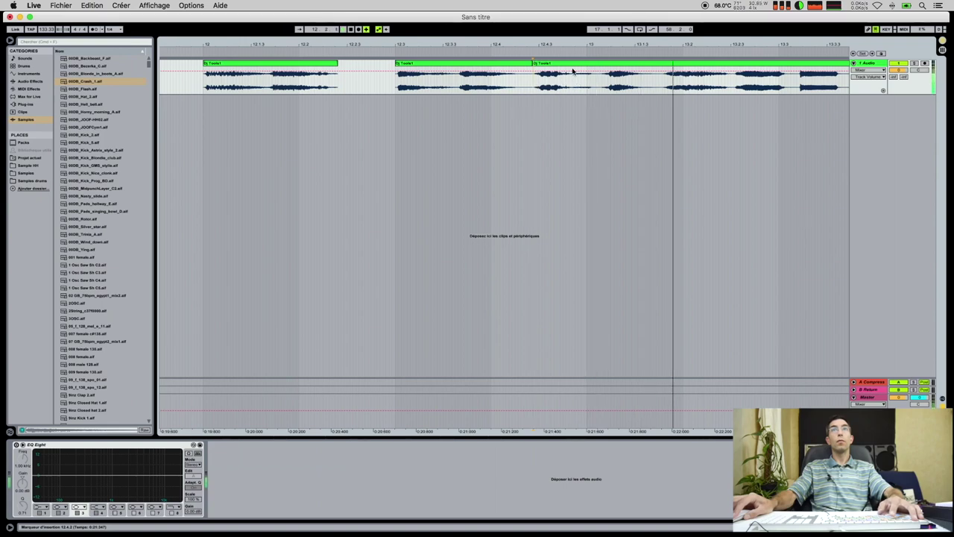
key(space)
key(space)
drag(565, 66, 616, 78)
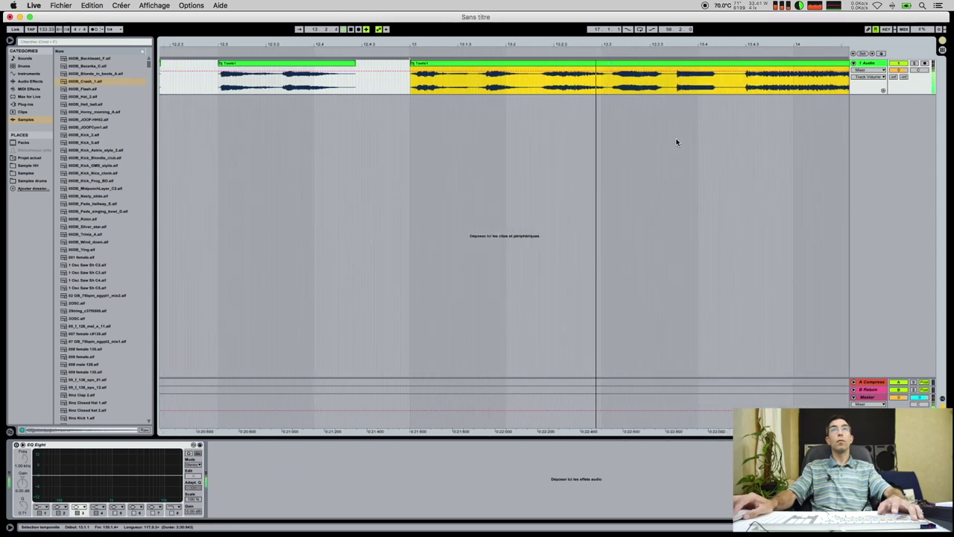
Split the clip at the sound onset just after beat 13.3 and move the second part back to beat 13.3.
click(612, 84)
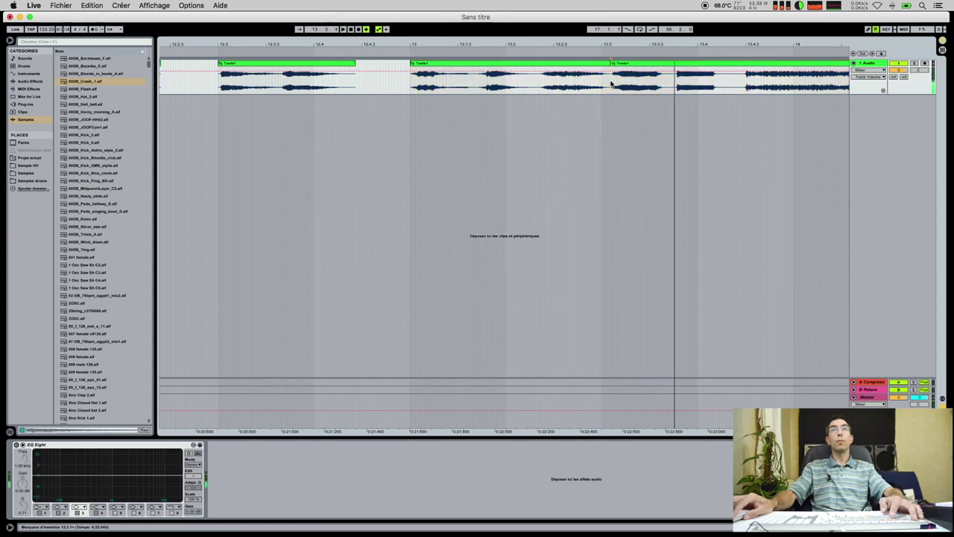
drag(635, 65, 626, 69)
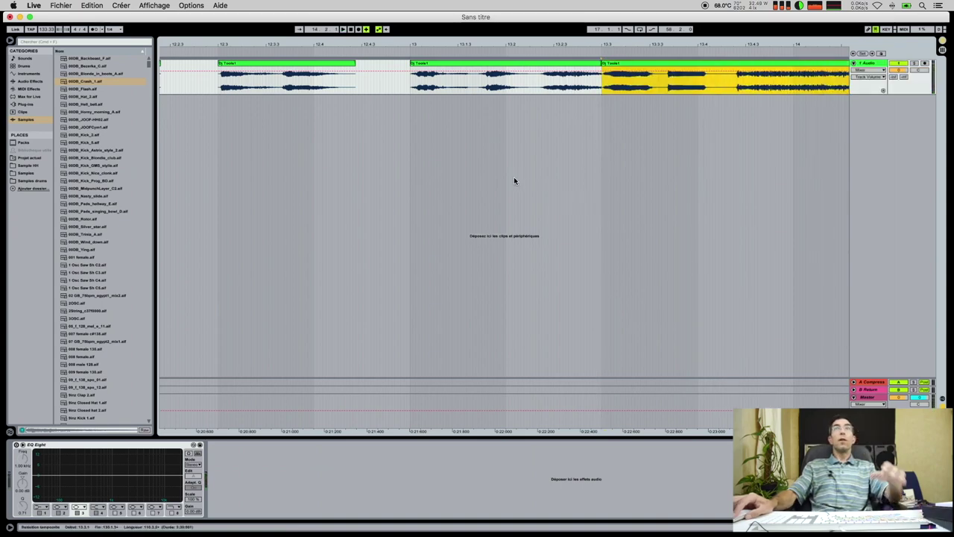
Delete the long leftover clip from beat 13.3 onward and place the insertion marker at the start of bar 18.
drag(489, 42, 489, 3)
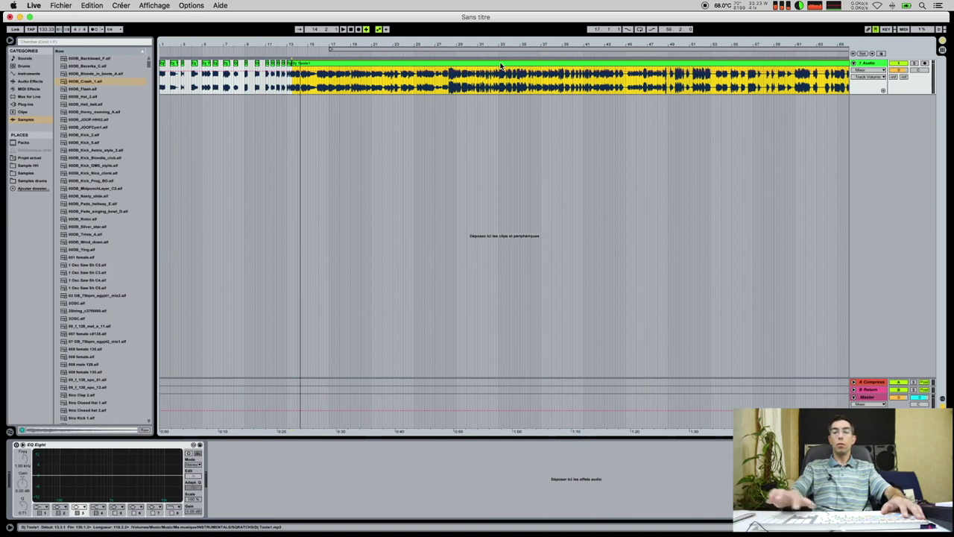
key(Delete)
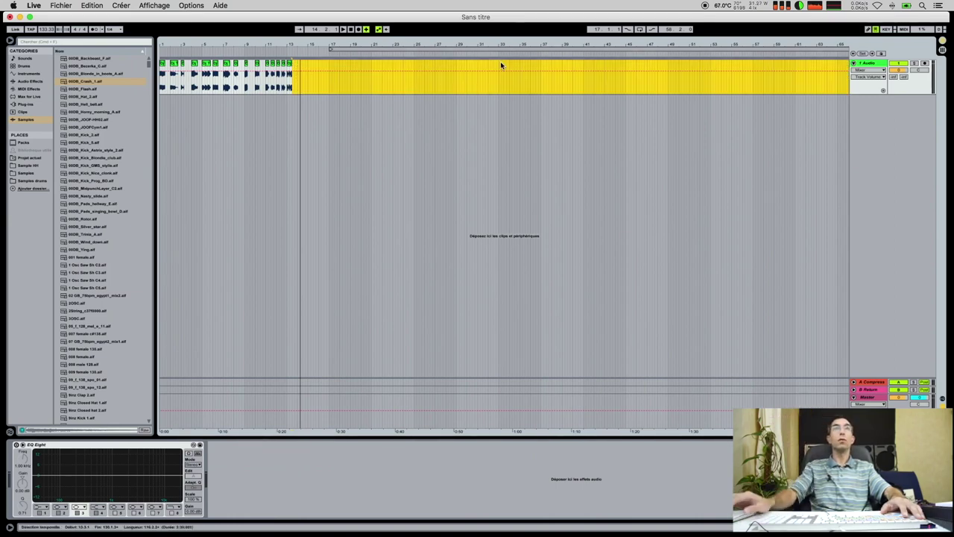
drag(445, 43, 293, 21)
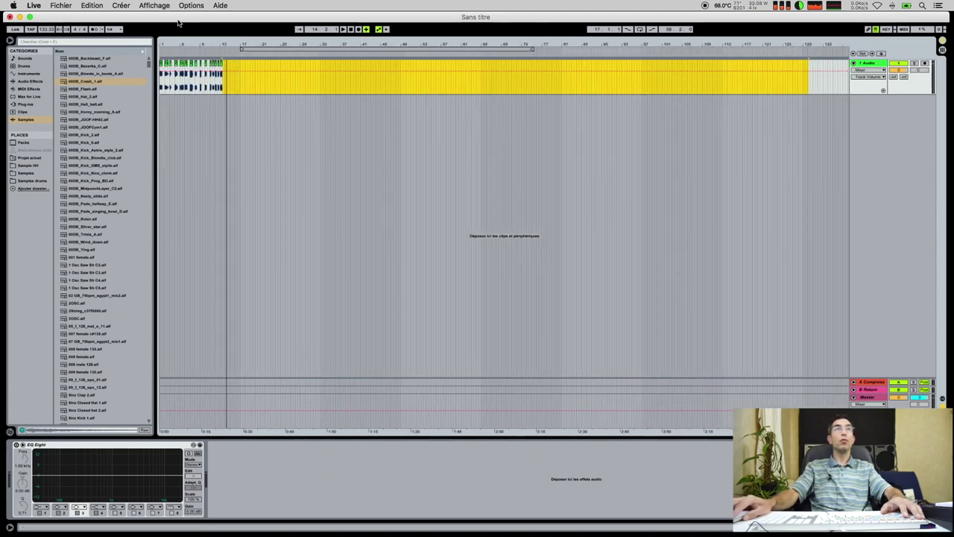
click(246, 87)
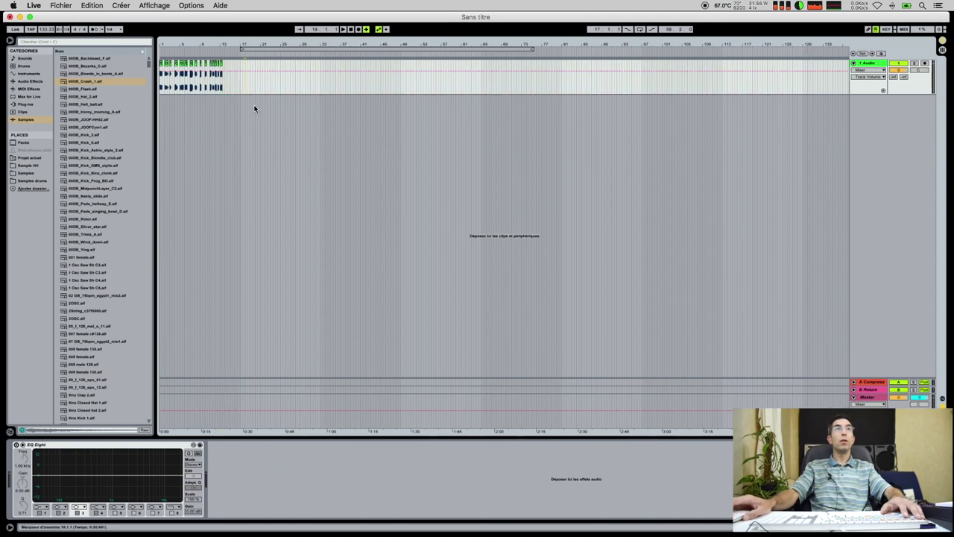